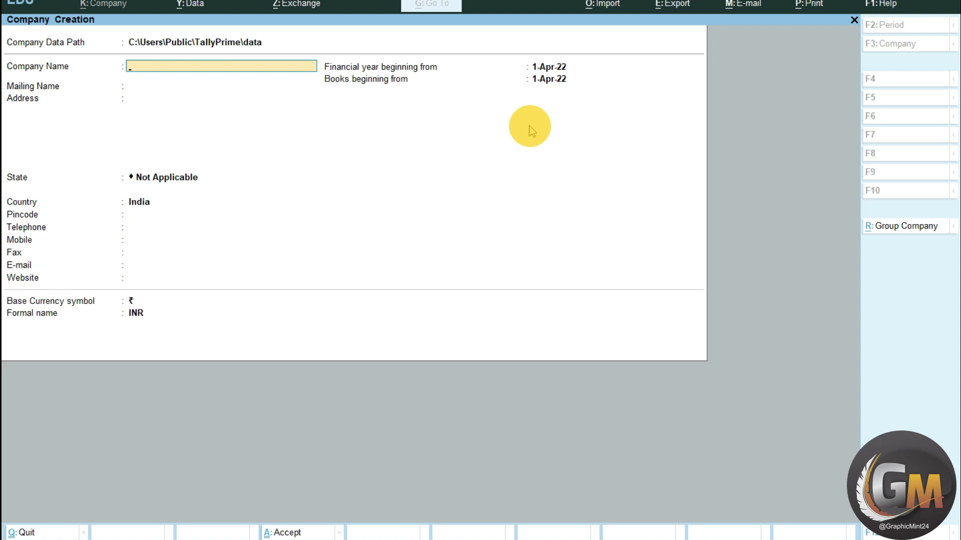
- Create the company Shiv Biscuit Bakery with its town as the address and Rajasthan as the state
{"action": "type", "text": "Shiv Biscuit bakery"}
{"action": "key", "text": "Return"}
{"action": "key", "text": "Return"}
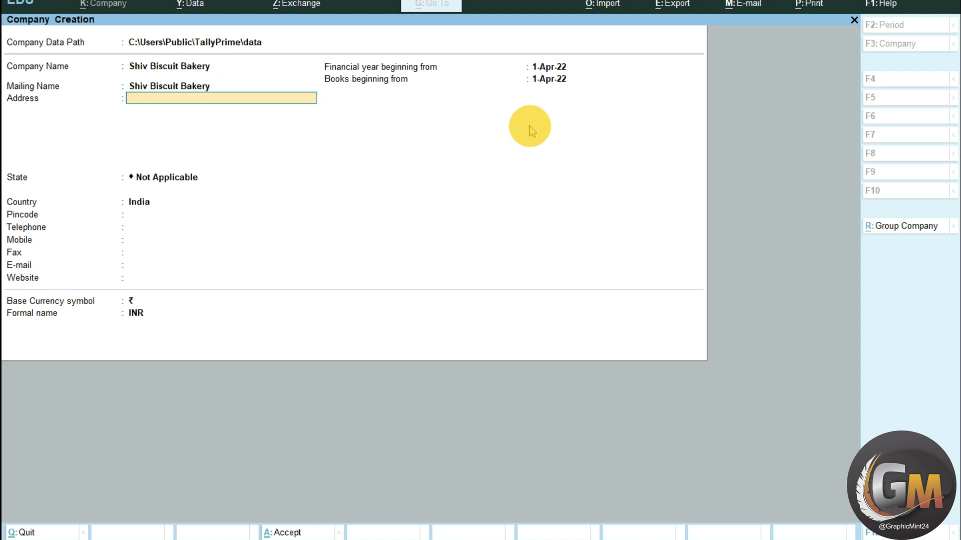
{"action": "type", "text": "Suratgarh"}
{"action": "key", "text": "Return"}
{"action": "key", "text": "Return"}
{"action": "type", "text": "ra"}
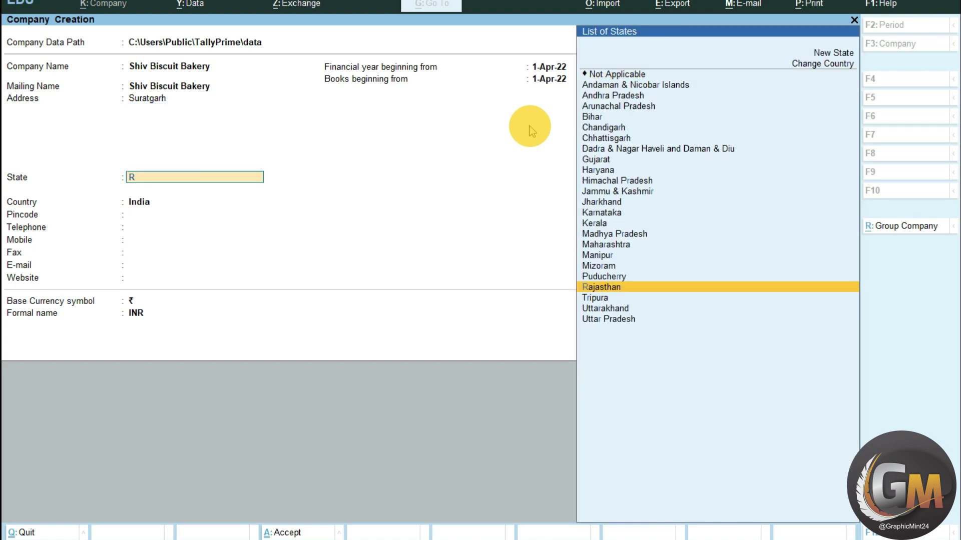
{"action": "key", "text": "Return"}
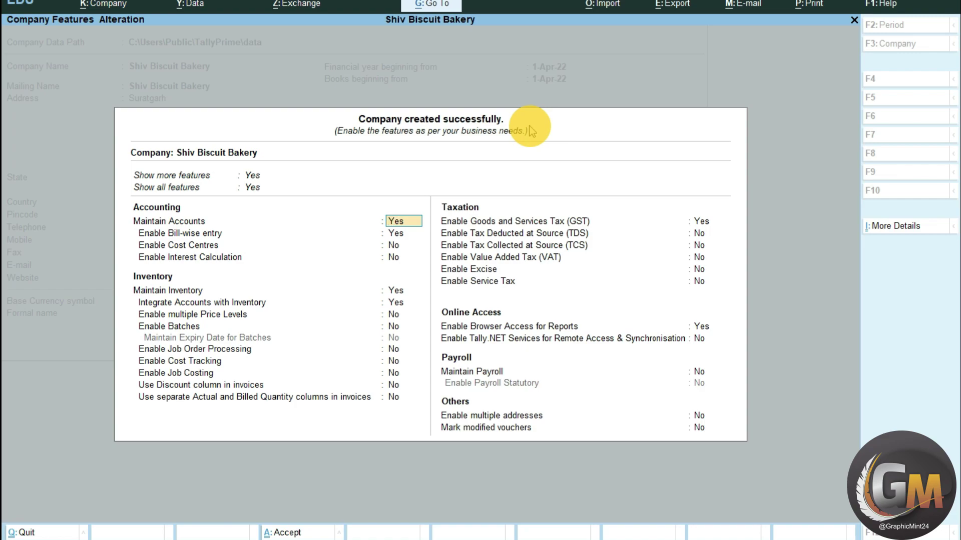
- Go through the company's accounting and inventory features and save them unchanged, with GST enabled
{"action": "key", "text": "Return"}
{"action": "key", "text": "Return"}
{"action": "key", "text": "Return"}
{"action": "key", "text": "Return"}
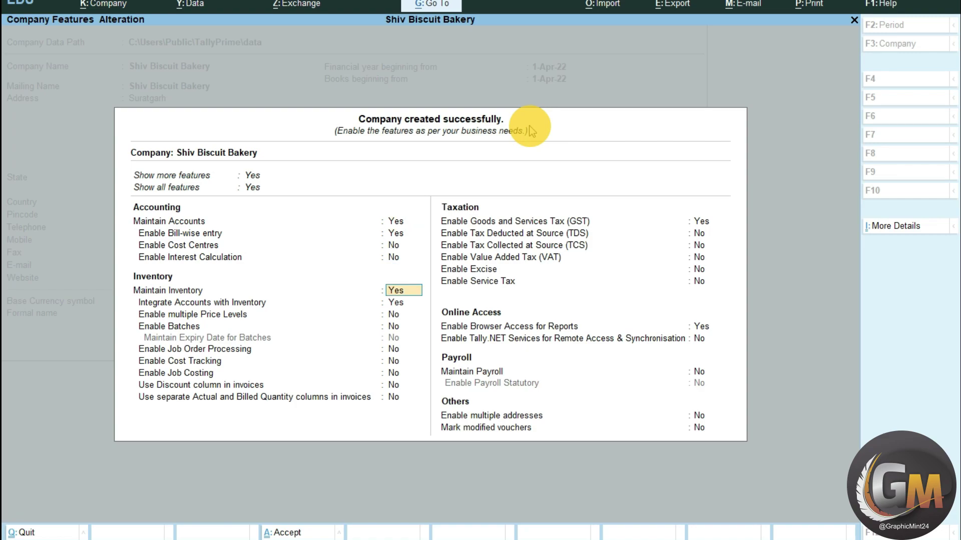
{"action": "key", "text": "Return"}
{"action": "key", "text": "Return"}
{"action": "key", "text": "Return"}
{"action": "key", "text": "Return"}
{"action": "key", "text": "Return"}
{"action": "key", "text": "Return"}
{"action": "key", "text": "Return"}
{"action": "key", "text": "Return"}
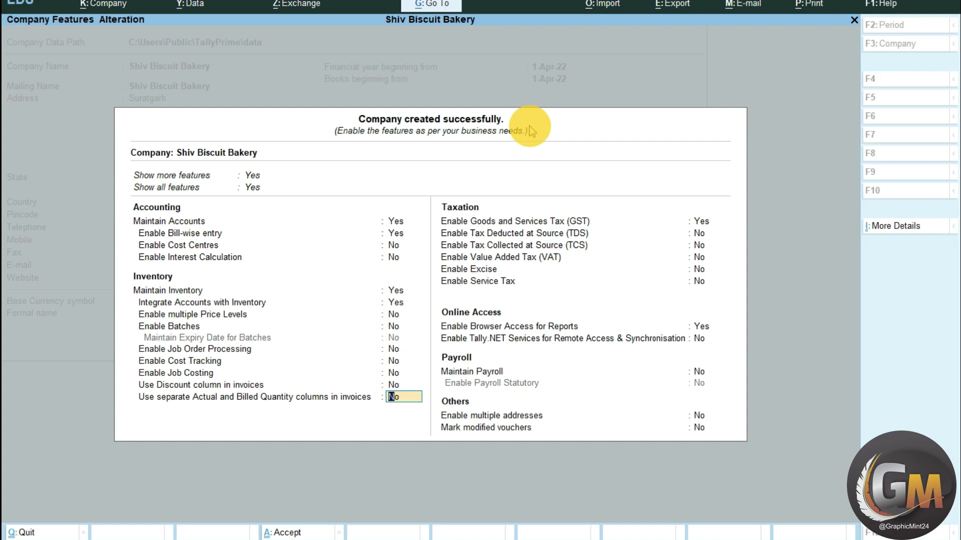
{"action": "key", "text": "Return"}
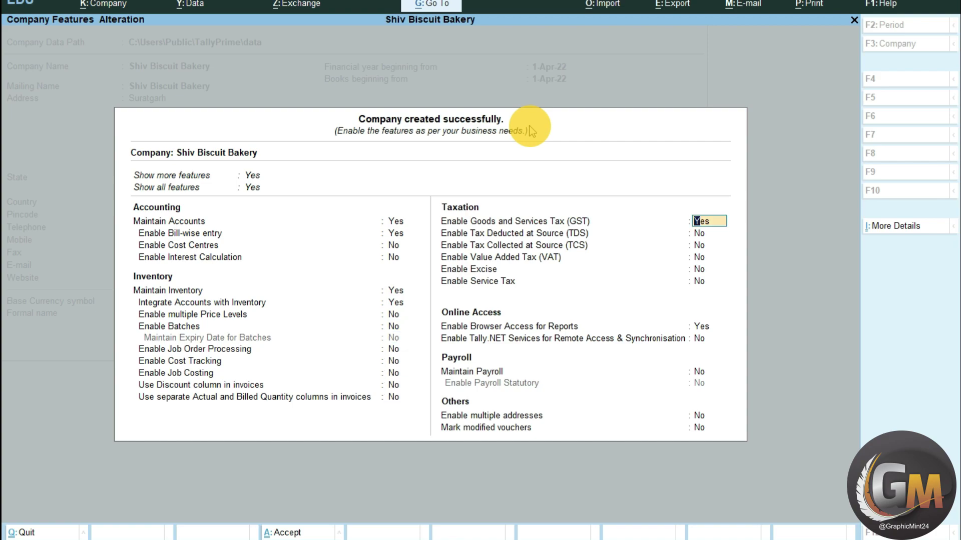
{"action": "key", "text": "ctrl"}
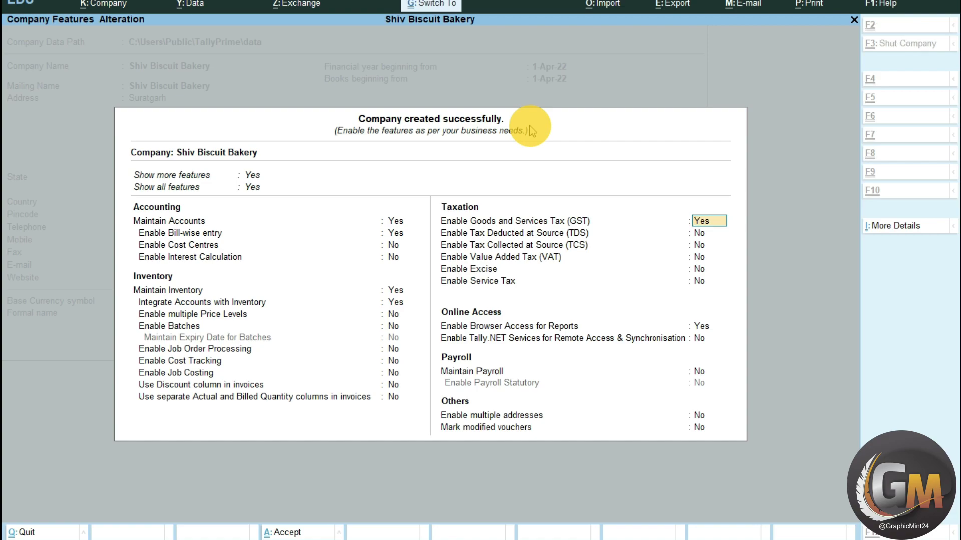
{"action": "key", "text": "ctrl+a"}
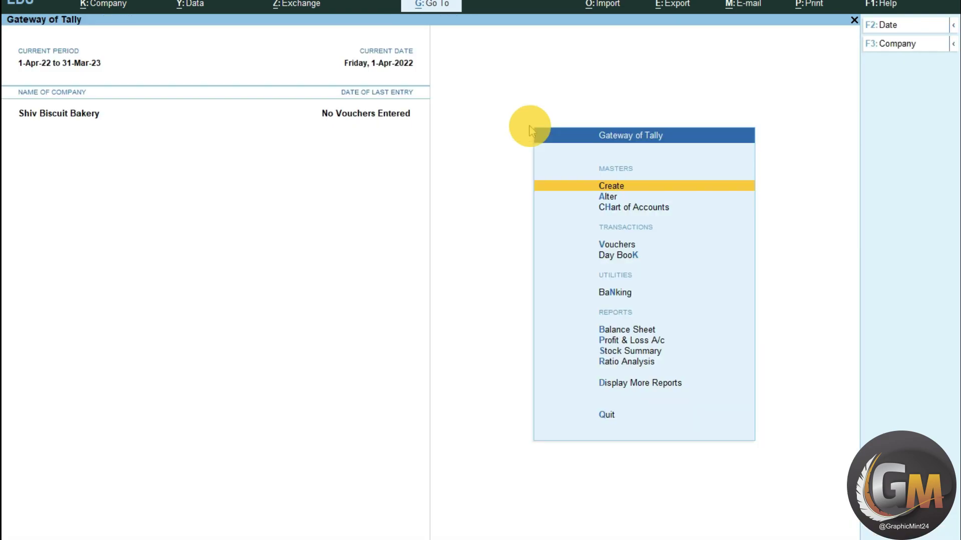
- Open a new purchase voucher and keep its default date
{"action": "key", "text": "Down"}
{"action": "key", "text": "Down"}
{"action": "key", "text": "Down"}
{"action": "key", "text": "Down"}
{"action": "key", "text": "Up"}
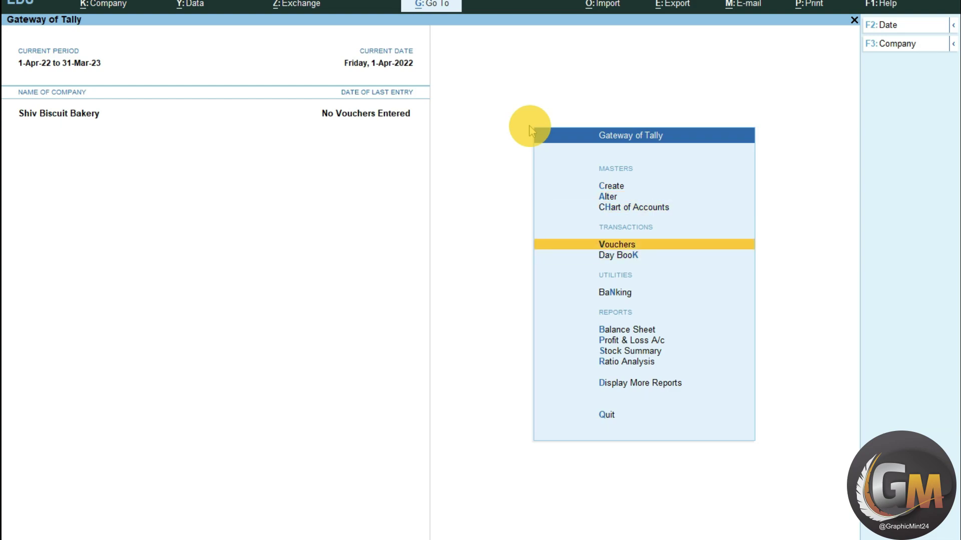
{"action": "key", "text": "Return"}
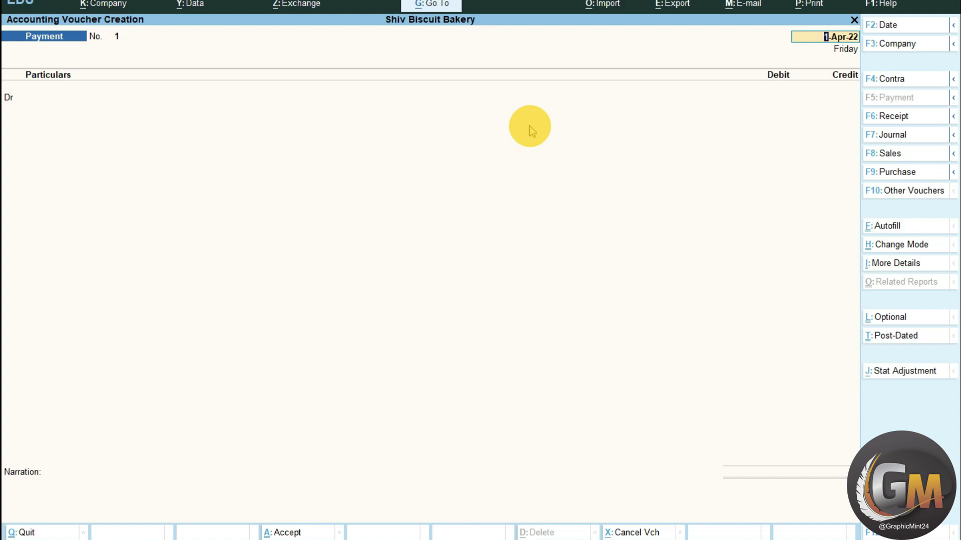
{"action": "key", "text": "F9"}
{"action": "key", "text": "Return"}
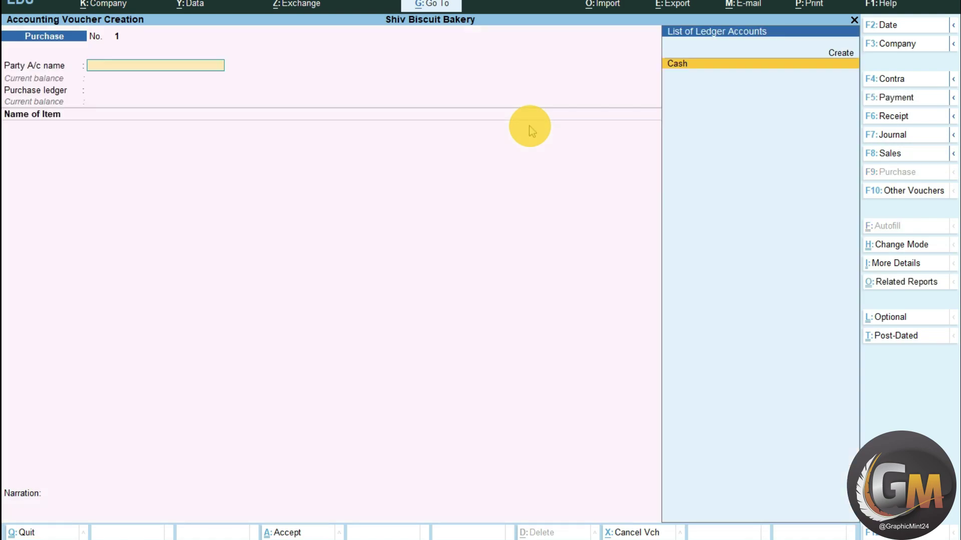
- Start a new party ledger named Party A under Sundry Creditors
{"action": "key", "text": "Up"}
{"action": "key", "text": "Return"}
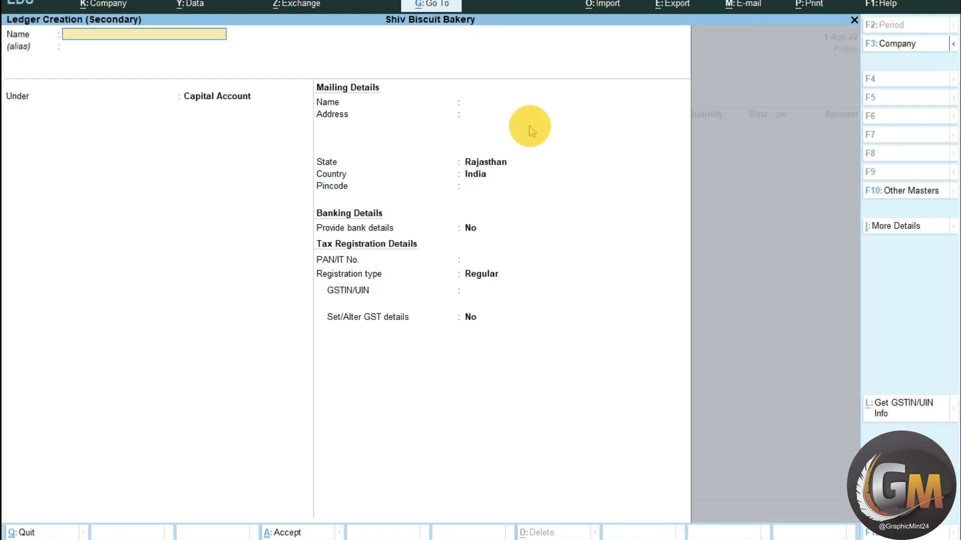
{"action": "type", "text": "Paryt"}
{"action": "key", "text": "BackSpace"}
{"action": "type", "text": "ty A"}
{"action": "key", "text": "Return"}
{"action": "type", "text": "Sund"}
{"action": "key", "text": "Return"}
- Keep Party A's default credit, mailing and bank details, enter its GSTIN, and save the ledger
{"action": "key", "text": "Return"}
{"action": "key", "text": "Return"}
{"action": "key", "text": "Return"}
{"action": "key", "text": "Return"}
{"action": "key", "text": "Return"}
{"action": "key", "text": "Return"}
{"action": "key", "text": "Return"}
{"action": "key", "text": "Return"}
{"action": "key", "text": "Return"}
{"action": "key", "text": "Return"}
{"action": "key", "text": "Return"}
{"action": "key", "text": "Return"}
{"action": "type", "text": "08"}
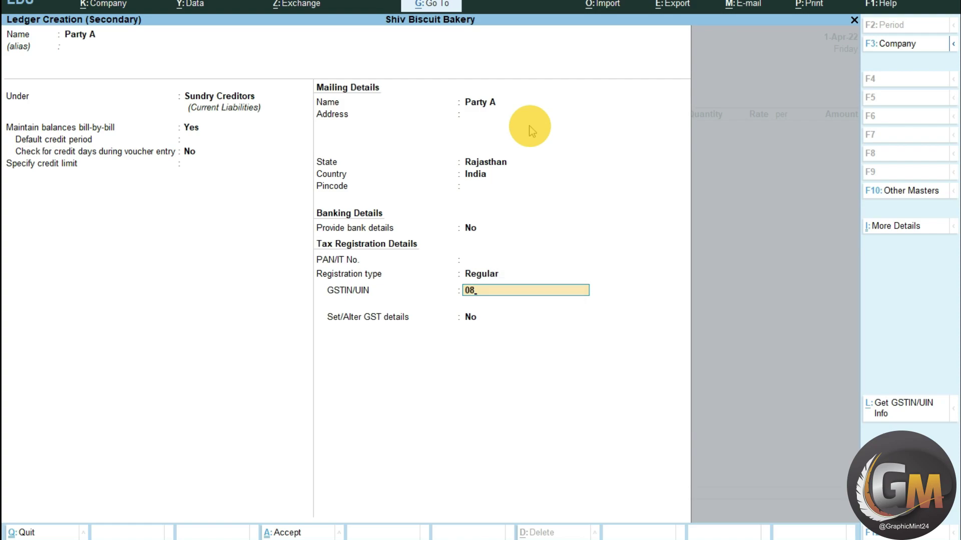
{"action": "type", "text": "ABCPA7003L1Z"}
{"action": "key", "text": "Return"}
{"action": "key", "text": "Return"}
{"action": "key", "text": "Return"}
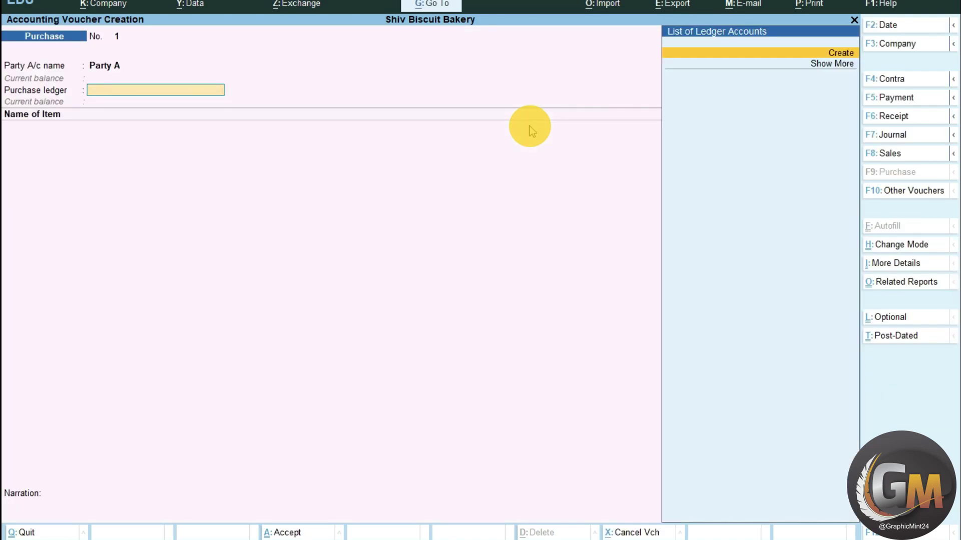
- Create the purchase ledger Purchase A/c under Purchase Accounts, keeping GST applicable and the other defaults
{"action": "key", "text": "alt+c"}
{"action": "type", "text": "Purchase A/c"}
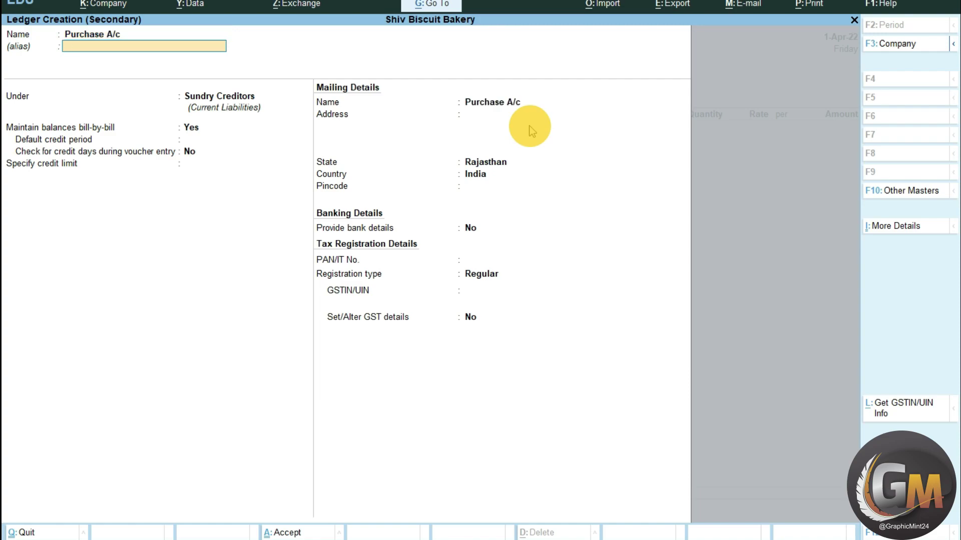
{"action": "key", "text": "Return"}
{"action": "type", "text": "Pur"}
{"action": "key", "text": "Return"}
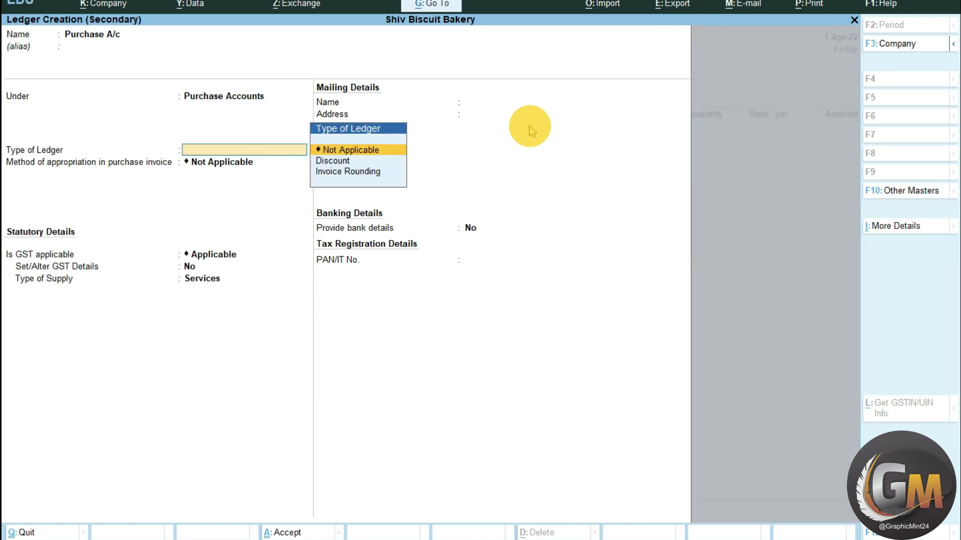
{"action": "key", "text": "Return"}
{"action": "key", "text": "Return"}
{"action": "key", "text": "Return"}
{"action": "key", "text": "Return"}
{"action": "key", "text": "Return"}
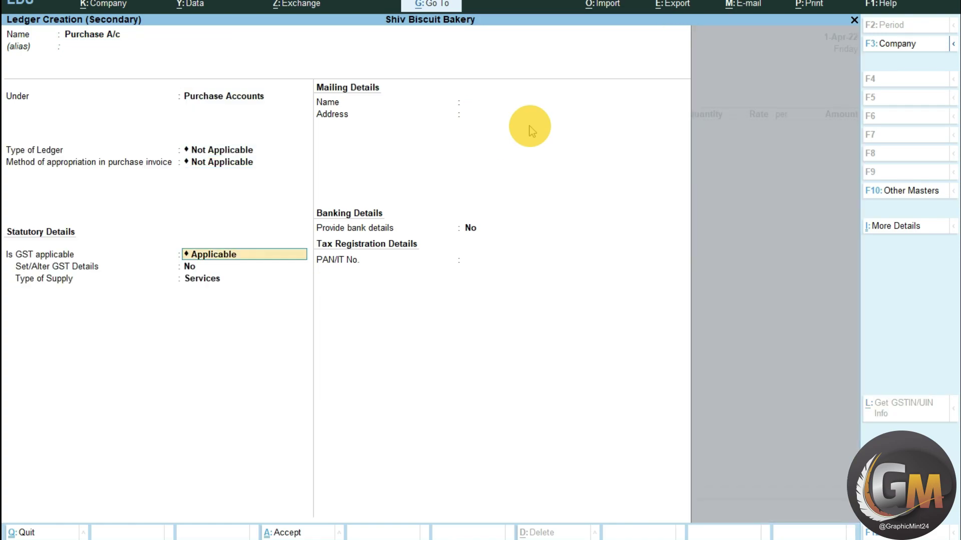
{"action": "key", "text": "Return"}
{"action": "key", "text": "Return"}
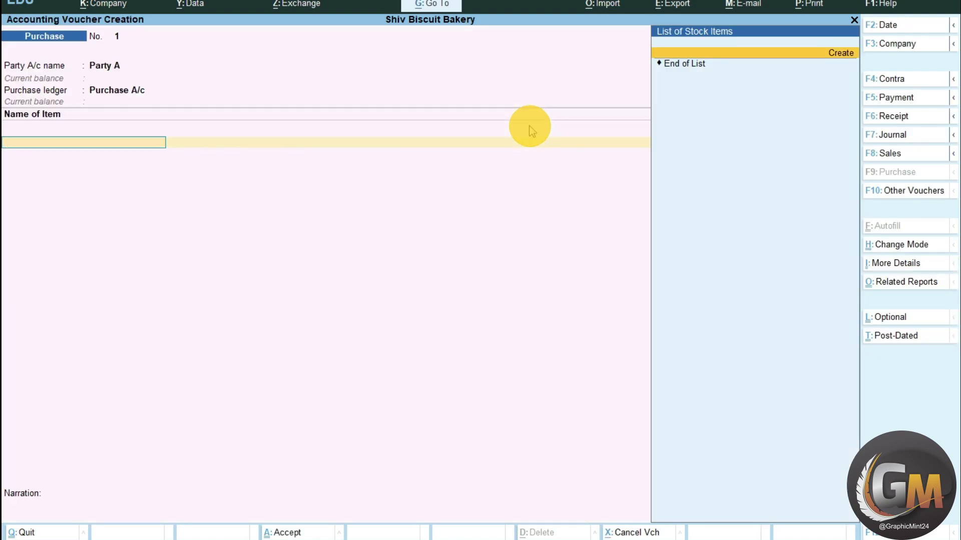
- Start a new stock item and configure its form without alternative units, standard buying and selling rates, or MRP details
{"action": "key", "text": "Return"}
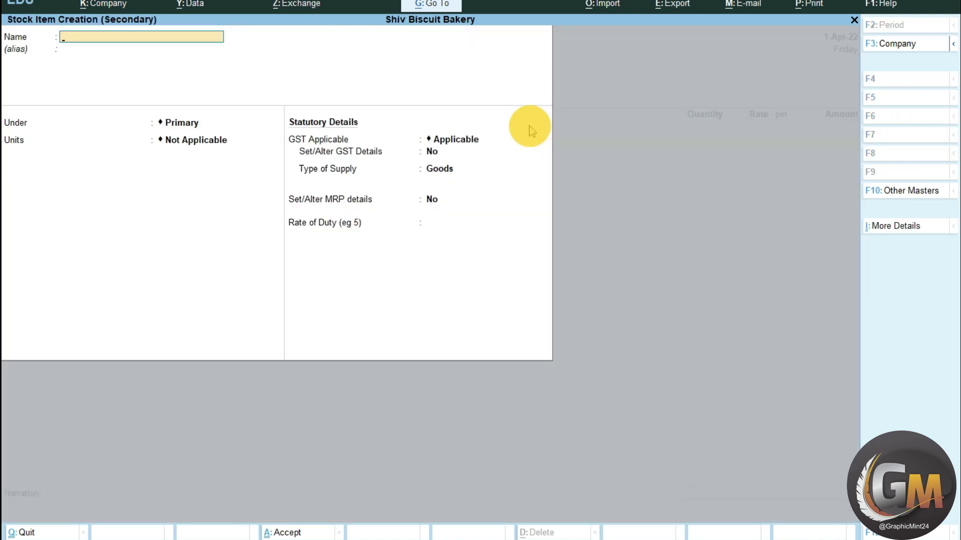
{"action": "key", "text": "F12"}
{"action": "key", "text": "Down"}
{"action": "key", "text": "Down"}
{"action": "key", "text": "Down"}
{"action": "key", "text": "Down"}
{"action": "key", "text": "Down"}
{"action": "key", "text": "Down"}
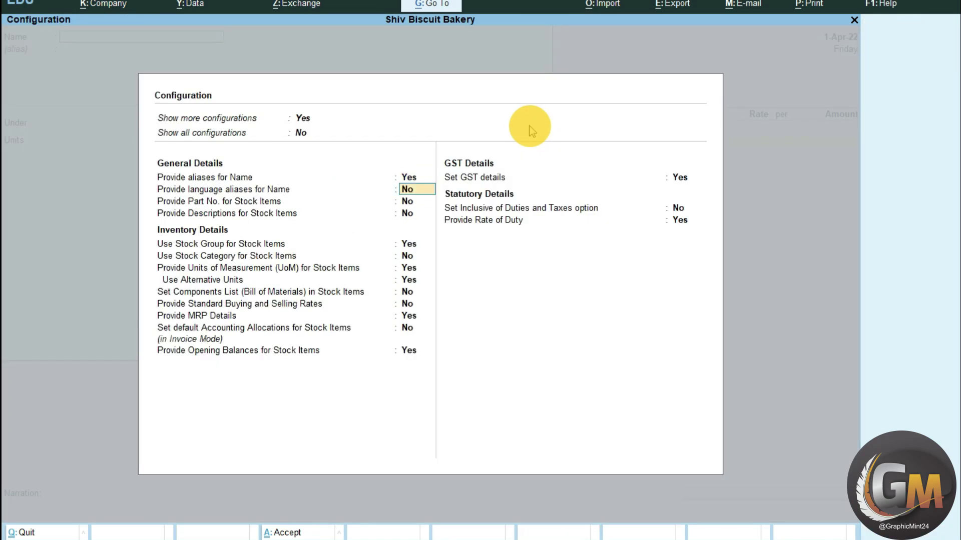
{"action": "key", "text": "Down"}
{"action": "key", "text": "Down"}
{"action": "key", "text": "Up"}
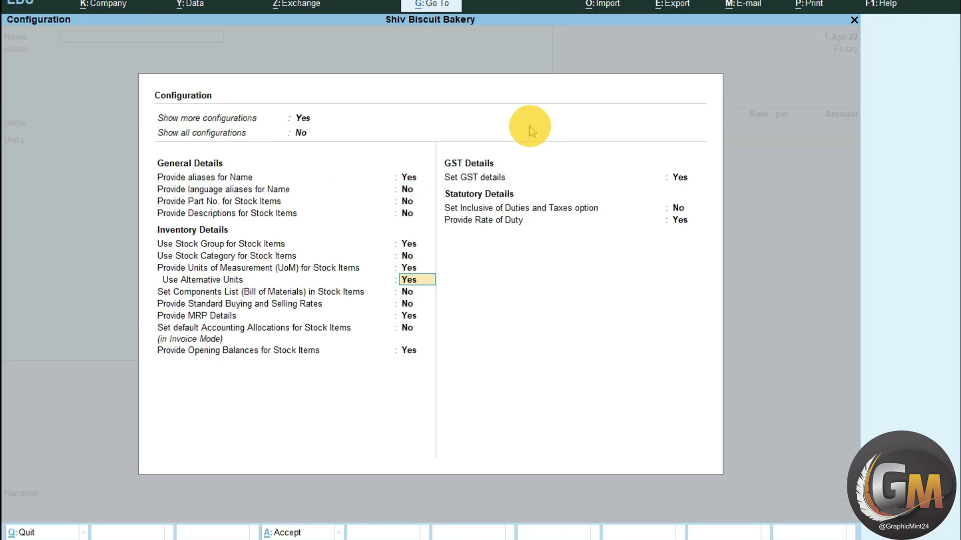
{"action": "type", "text": "n"}
{"action": "key", "text": "Return"}
{"action": "key", "text": "Return"}
{"action": "type", "text": "n"}
{"action": "key", "text": "Return"}
{"action": "type", "text": "n"}
{"action": "key", "text": "Return"}
{"action": "key", "text": "Return"}
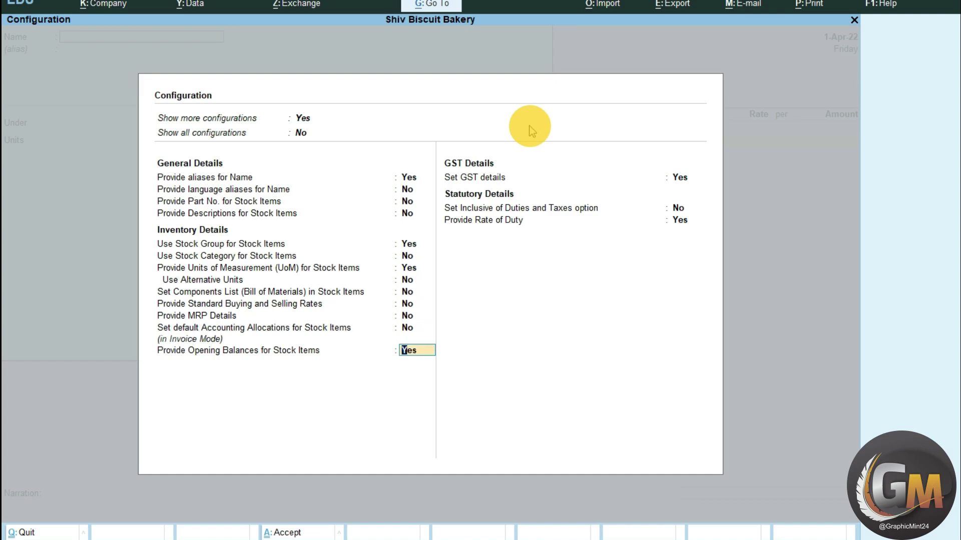
{"action": "key", "text": "Return"}
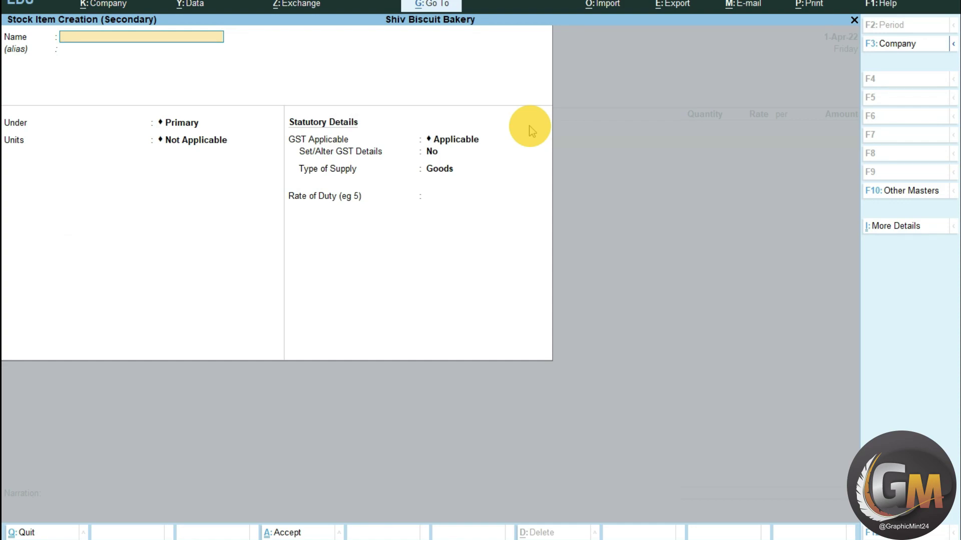
- Name the stock item Aata and place it under the Primary group
{"action": "type", "text": "Aata"}
{"action": "key", "text": "Return"}
{"action": "key", "text": "Return"}
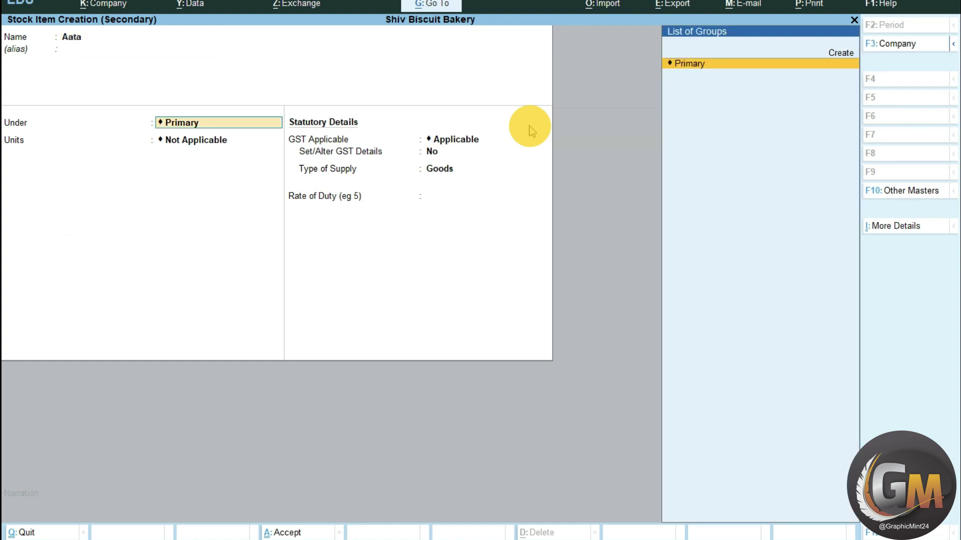
{"action": "key", "text": "Return"}
- Create the unit kgs for Aata with quantity code KGS-KILOGRAMS and 2 decimal places
{"action": "key", "text": "alt+c"}
{"action": "type", "text": "kgs"}
{"action": "key", "text": "Return"}
{"action": "key", "text": "Return"}
{"action": "type", "text": "kg"}
{"action": "key", "text": "Return"}
{"action": "type", "text": "2"}
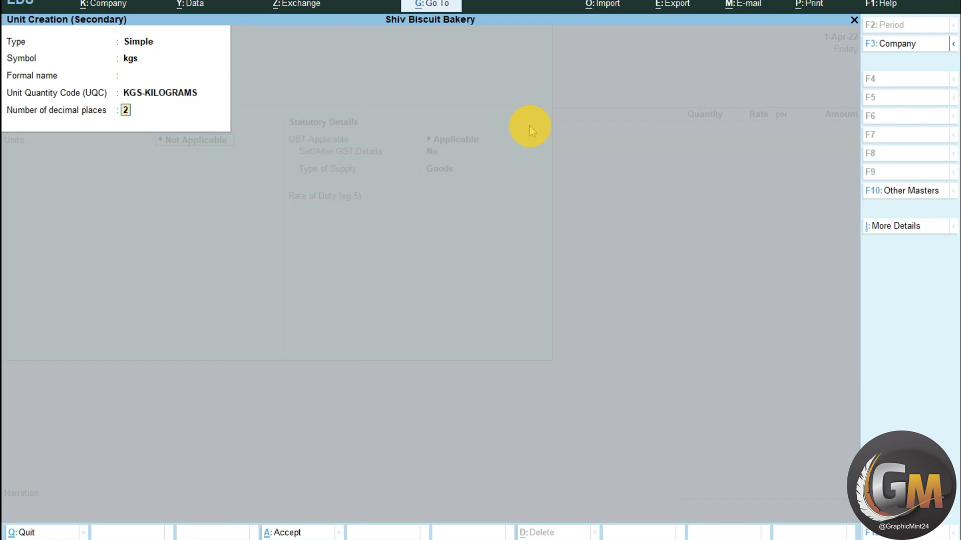
{"action": "key", "text": "Return"}
{"action": "key", "text": "Escape"}
- Enable GST details for Aata with HSN/SAC 23483 and taxability Nil Rated, and save the item as goods
{"action": "key", "text": "Return"}
{"action": "key", "text": "Return"}
{"action": "key", "text": "Return"}
{"action": "key", "text": "y"}
{"action": "key", "text": "Return"}
{"action": "key", "text": "Return"}
{"action": "type", "text": "2348"}
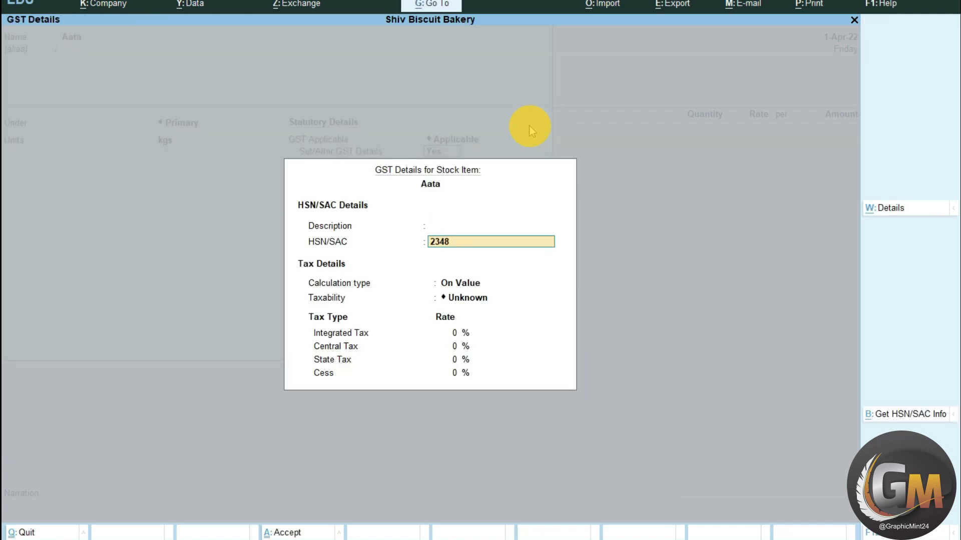
{"action": "type", "text": "3"}
{"action": "key", "text": "Return"}
{"action": "key", "text": "Return"}
{"action": "key", "text": "Down"}
{"action": "key", "text": "Down"}
{"action": "key", "text": "Return"}
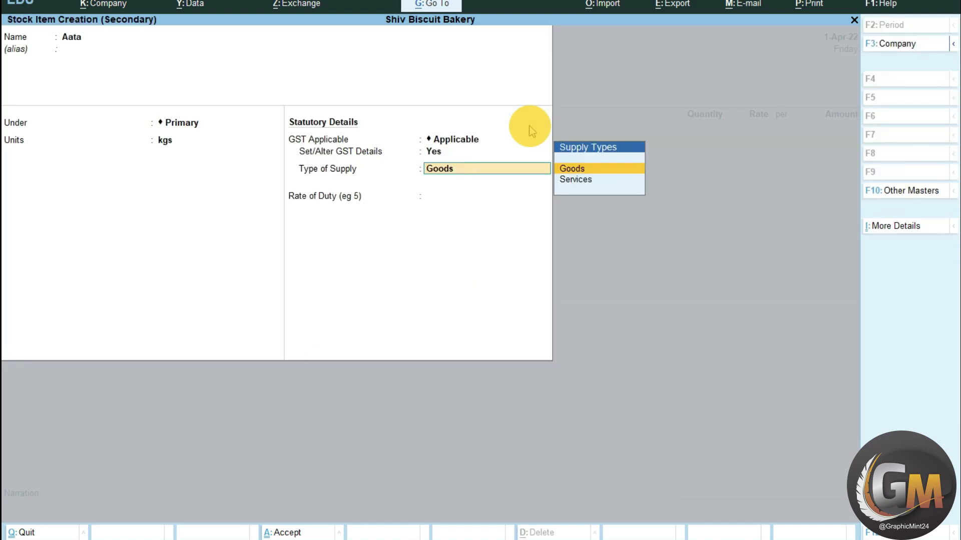
{"action": "key", "text": "Return"}
{"action": "key", "text": "Return"}
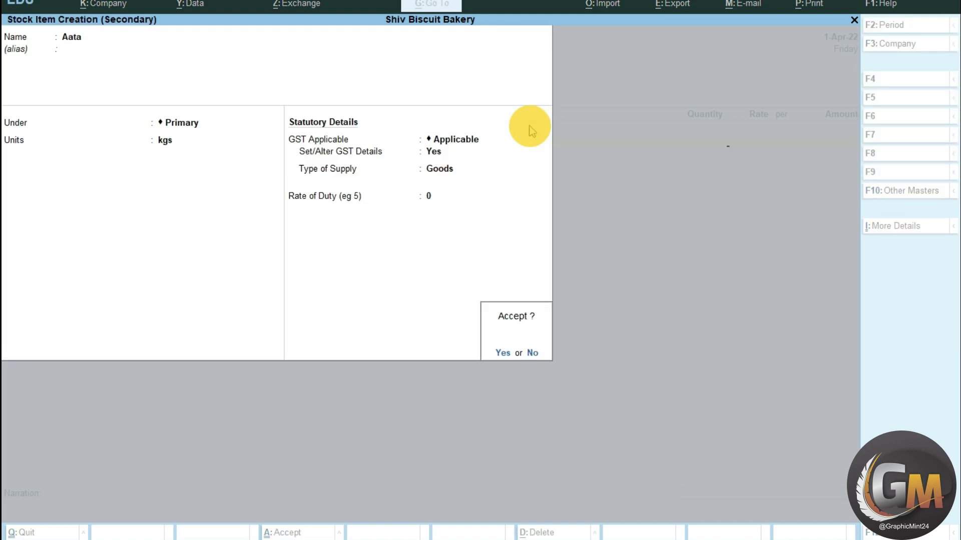
{"action": "key", "text": "Return"}
- Enter 500 kgs of Aata at a rate of 19 per kg on the purchase voucher
{"action": "type", "text": "500"}
{"action": "key", "text": "Return"}
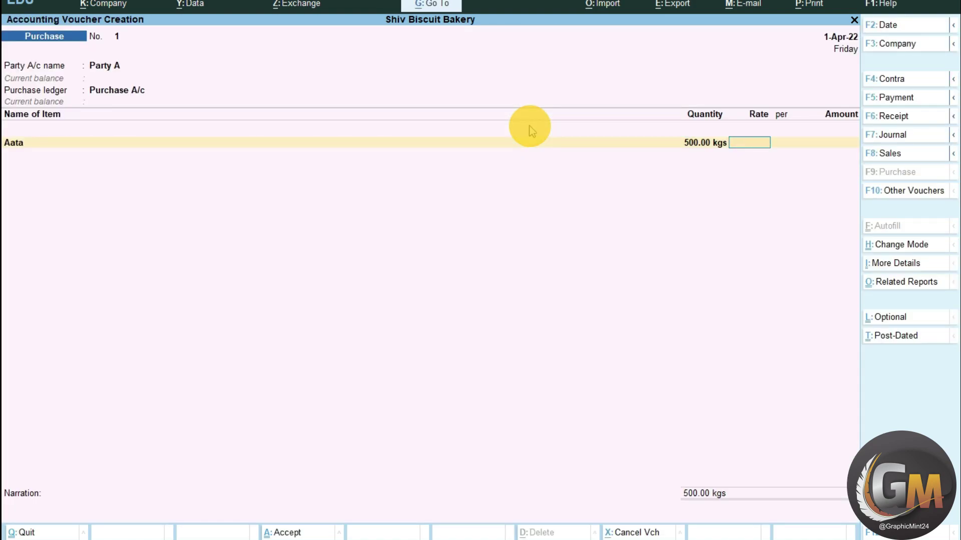
{"action": "type", "text": "19"}
{"action": "key", "text": "Return"}
{"action": "key", "text": "Return"}
{"action": "key", "text": "Return"}
- Start a new stock item named Meda under Primary, measured in kgs, with GST applicable
{"action": "key", "text": "alt+c"}
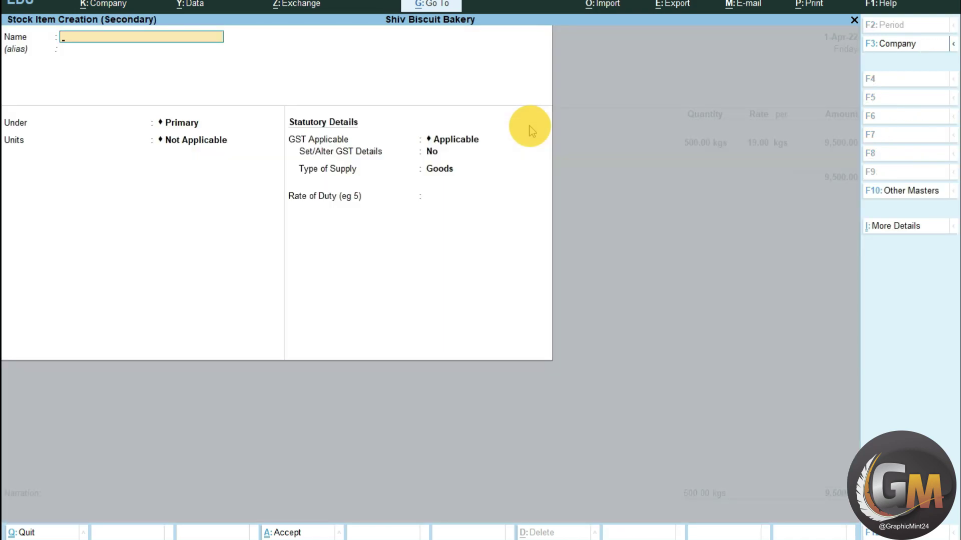
{"action": "type", "text": "Meda"}
{"action": "key", "text": "Return"}
{"action": "key", "text": "Return"}
{"action": "type", "text": "kgs"}
{"action": "key", "text": "Return"}
{"action": "key", "text": "Return"}
- Set Meda's GST details to HSN/SAC 873432, Taxable at 5% integrated tax, and save the item
{"action": "key", "text": "y"}
{"action": "key", "text": "Return"}
{"action": "key", "text": "Return"}
{"action": "type", "text": "873432"}
{"action": "key", "text": "Return"}
{"action": "key", "text": "Return"}
{"action": "key", "text": "Down"}
{"action": "key", "text": "Down"}
{"action": "key", "text": "Down"}
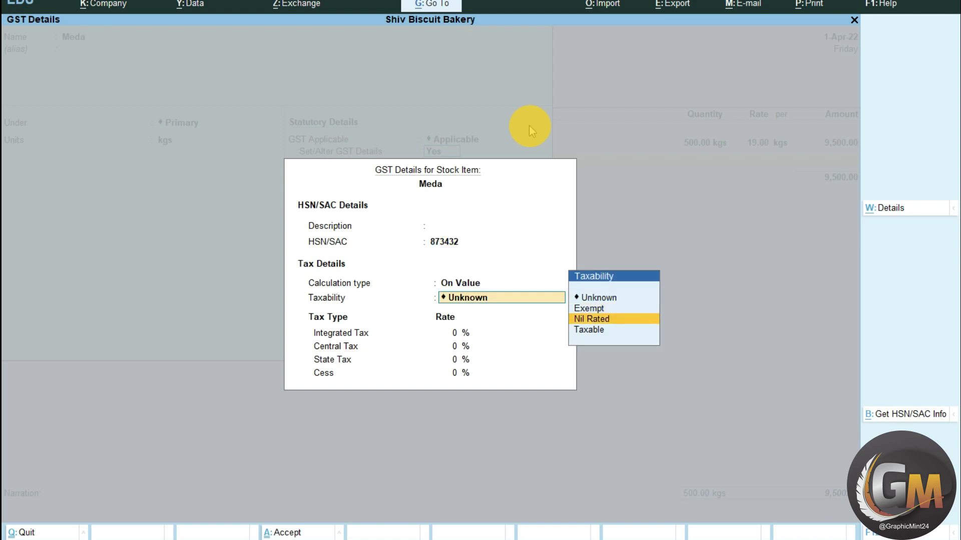
{"action": "key", "text": "Return"}
{"action": "key", "text": "Return"}
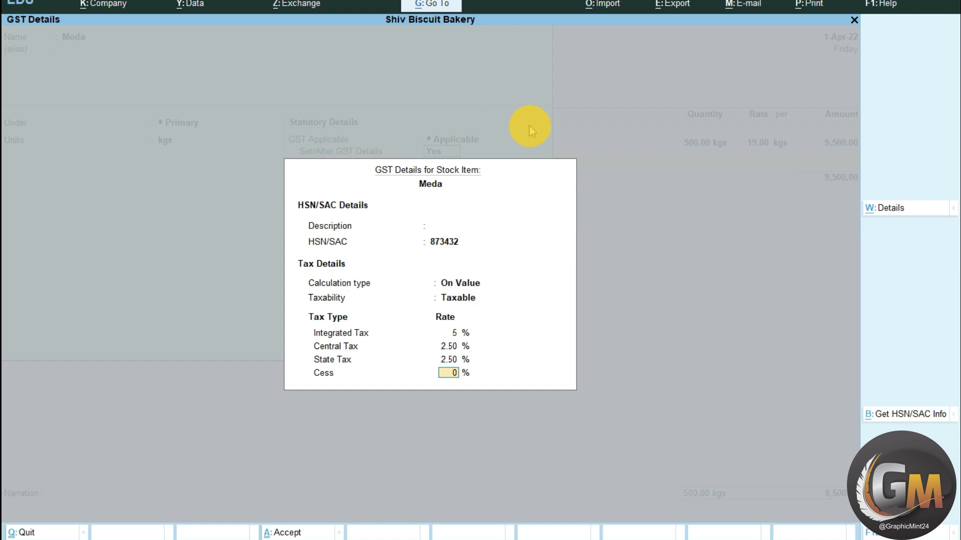
{"action": "key", "text": "Return"}
{"action": "key", "text": "Return"}
{"action": "key", "text": "Return"}
- Enter 500 kgs of Meda at a rate of 45 per kg on the purchase voucher
{"action": "type", "text": "500"}
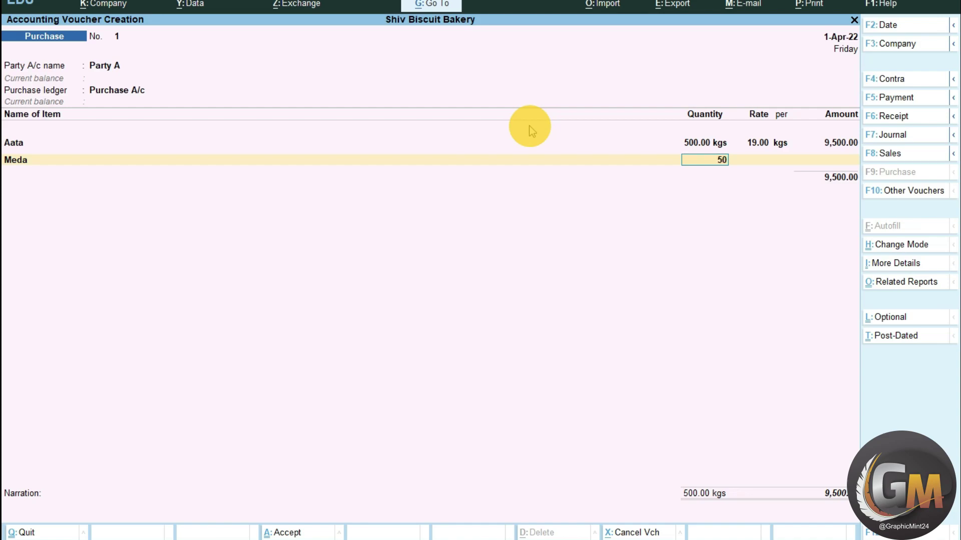
{"action": "key", "text": "Return"}
{"action": "type", "text": "45"}
{"action": "key", "text": "Return"}
{"action": "key", "text": "Return"}
- Start a new stock item named Sugar under Primary, measured in kgs, with GST applicable
{"action": "key", "text": "alt+c"}
{"action": "type", "text": "Sugar"}
{"action": "key", "text": "Return"}
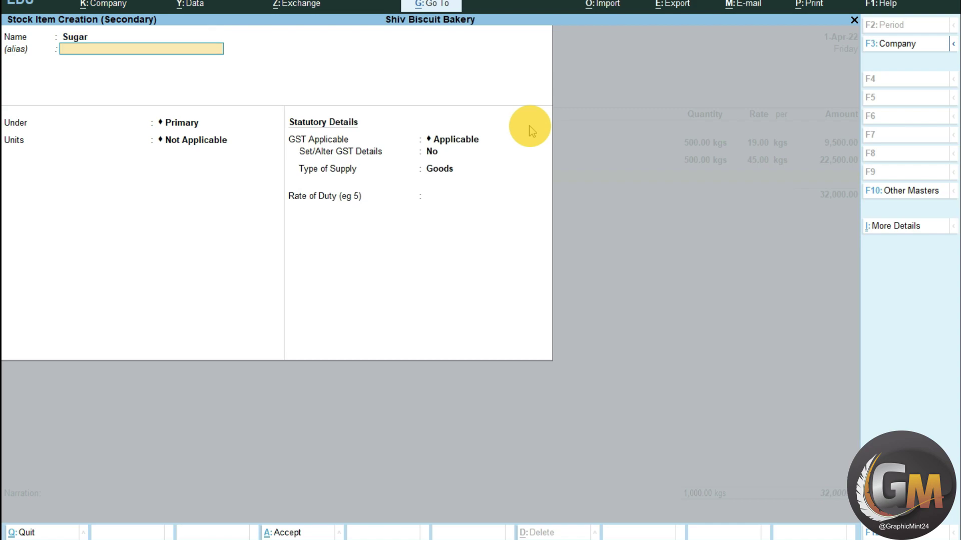
{"action": "key", "text": "Return"}
{"action": "key", "text": "Return"}
{"action": "type", "text": "k"}
{"action": "key", "text": "Return"}
{"action": "key", "text": "Return"}
- Turn on GST details for Sugar and enter HSN/SAC 284373 with tax calculated On Value
{"action": "type", "text": "y"}
{"action": "key", "text": "Return"}
{"action": "key", "text": "Return"}
{"action": "type", "text": "284373"}
{"action": "key", "text": "Return"}
{"action": "key", "text": "Return"}
- Make Sugar Taxable at 5% integrated tax and save the item
{"action": "key", "text": "Down"}
{"action": "key", "text": "Down"}
{"action": "key", "text": "Down"}
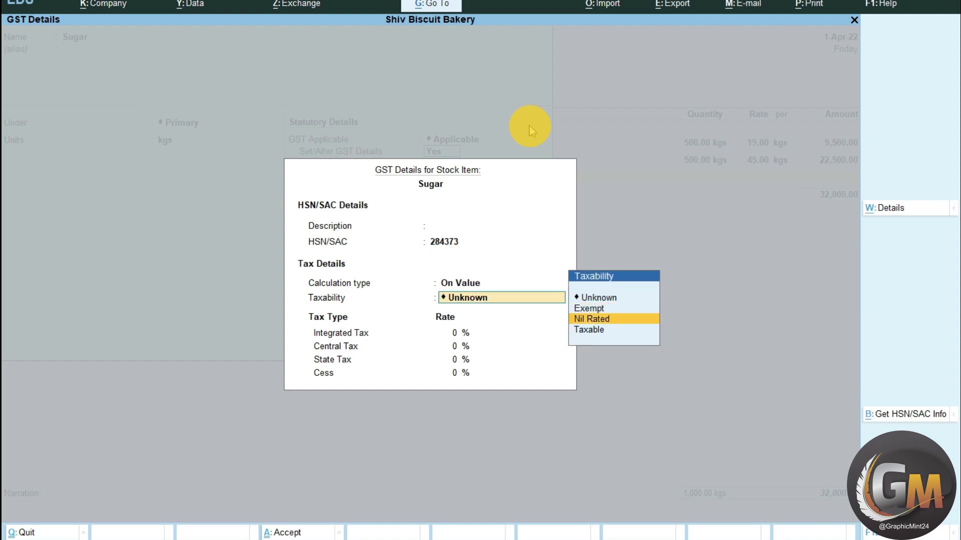
{"action": "key", "text": "Return"}
{"action": "type", "text": "5"}
{"action": "key", "text": "Return"}
{"action": "key", "text": "Return"}
{"action": "key", "text": "Return"}
{"action": "key", "text": "Return"}
{"action": "key", "text": "Return"}
{"action": "key", "text": "Return"}
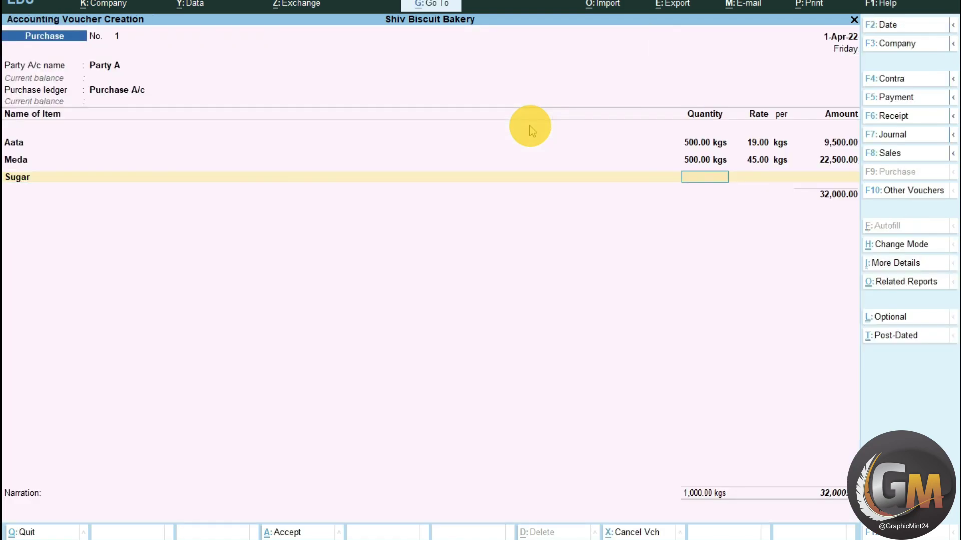
- Enter 500 kgs of Sugar at a rate of 36 per kg on the purchase voucher
{"action": "type", "text": "500"}
{"action": "key", "text": "Return"}
{"action": "type", "text": "3"}
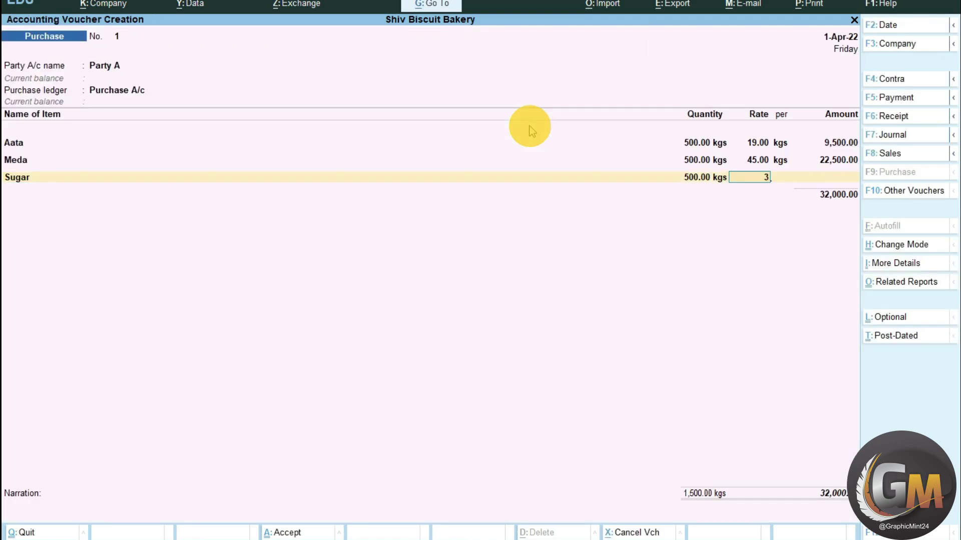
{"action": "type", "text": "6"}
{"action": "key", "text": "Return"}
{"action": "key", "text": "Return"}
{"action": "key", "text": "Return"}
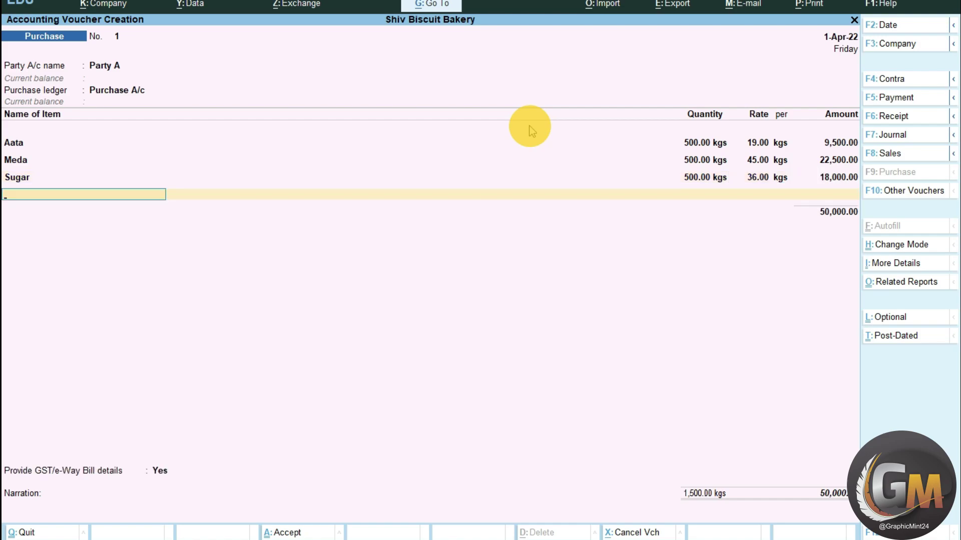
- Start a new stock item named Vanspati Ghee under Primary, measured in kgs, with GST applicable
{"action": "key", "text": "alt+c"}
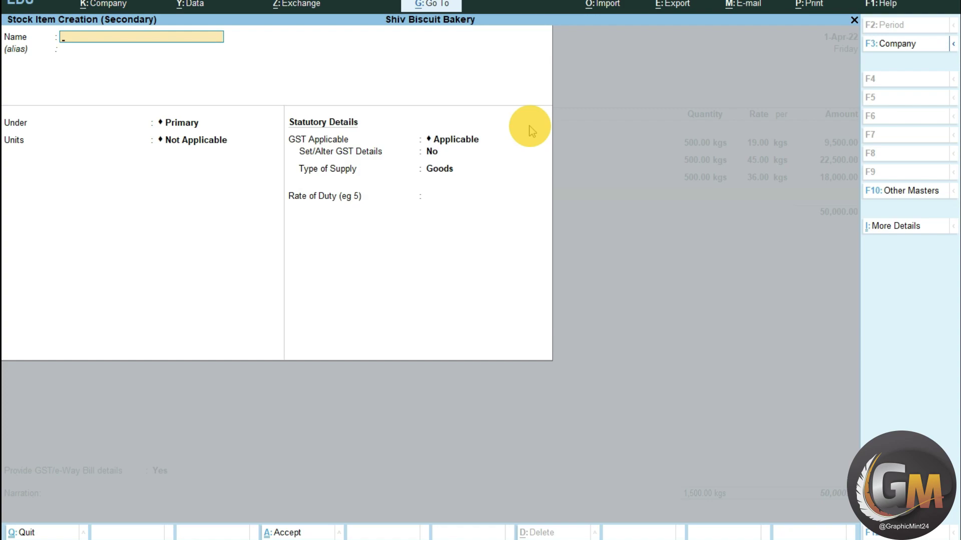
{"action": "type", "text": "Vanspati Ghee"}
{"action": "key", "text": "Return"}
{"action": "key", "text": "Return"}
{"action": "key", "text": "Return"}
{"action": "type", "text": "kg"}
{"action": "key", "text": "Return"}
{"action": "key", "text": "Return"}
- Turn on GST details for Vanspati Ghee and enter HSN/SAC 2837482 with tax calculated On Value
{"action": "type", "text": "y"}
{"action": "key", "text": "Return"}
{"action": "key", "text": "Return"}
{"action": "type", "text": "2837482"}
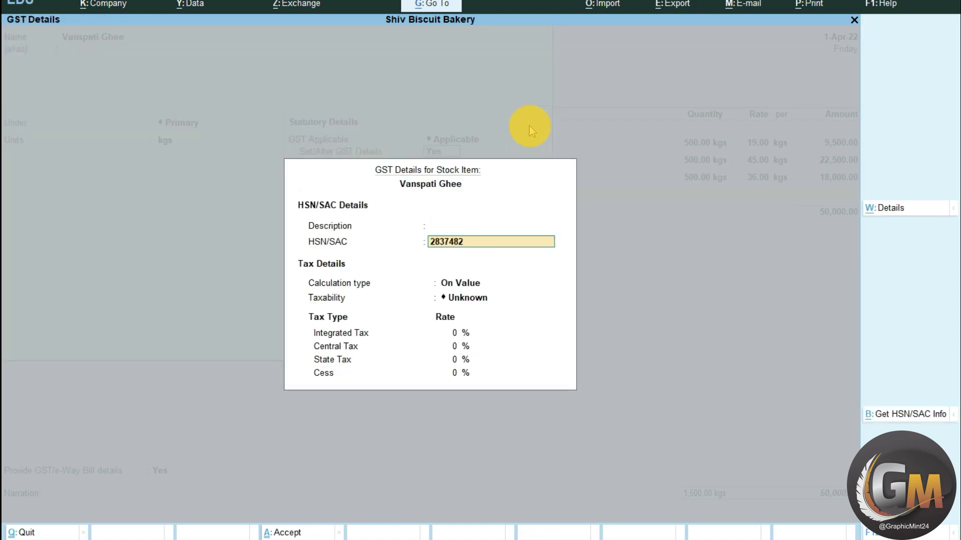
{"action": "key", "text": "Return"}
{"action": "key", "text": "Return"}
- Make Vanspati Ghee Taxable at 12% integrated tax and save the item
{"action": "key", "text": "Down"}
{"action": "key", "text": "Down"}
{"action": "key", "text": "Down"}
{"action": "key", "text": "Return"}
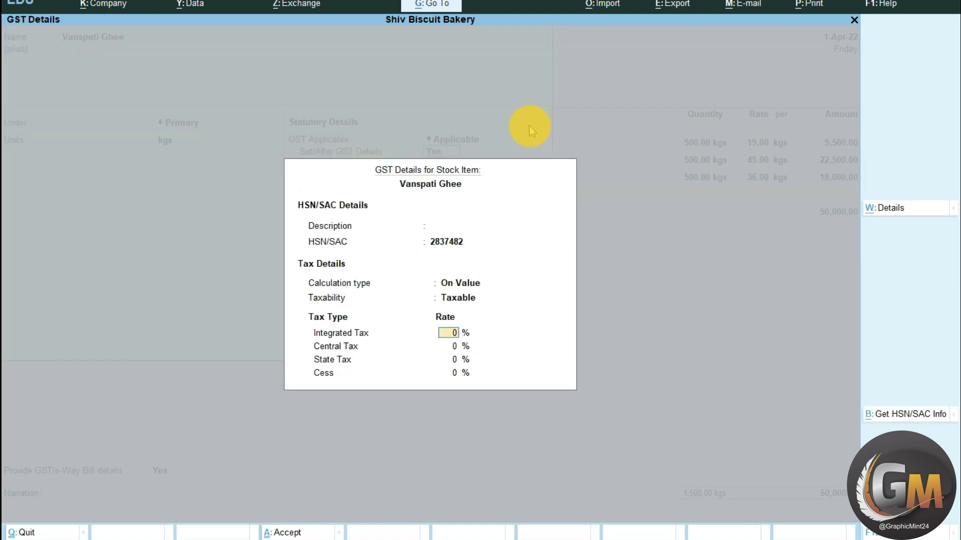
{"action": "type", "text": "12"}
{"action": "key", "text": "Return"}
{"action": "key", "text": "Return"}
{"action": "key", "text": "Return"}
{"action": "key", "text": "Return"}
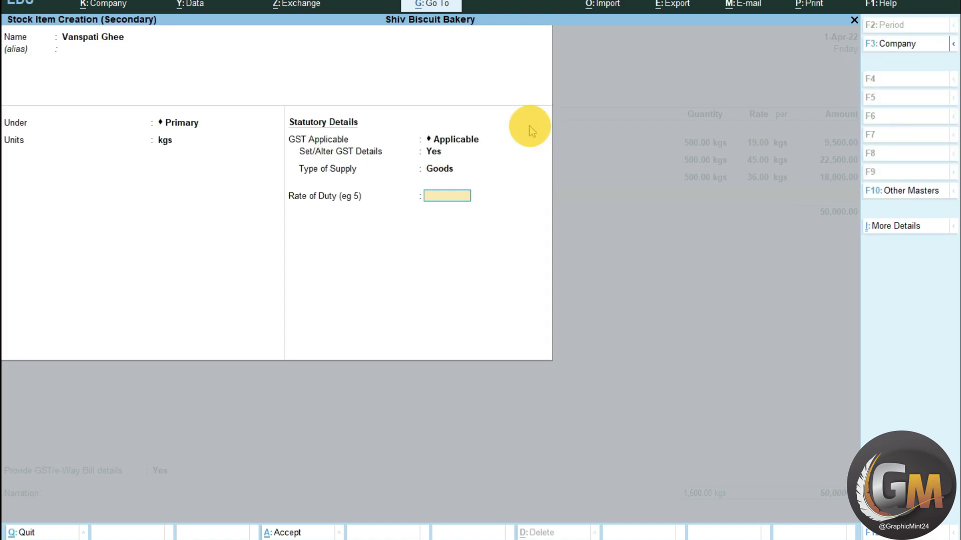
{"action": "key", "text": "Return"}
- Enter 200 kgs of Vanspati Ghee at a rate of 100 per kg on the purchase voucher
{"action": "type", "text": "200"}
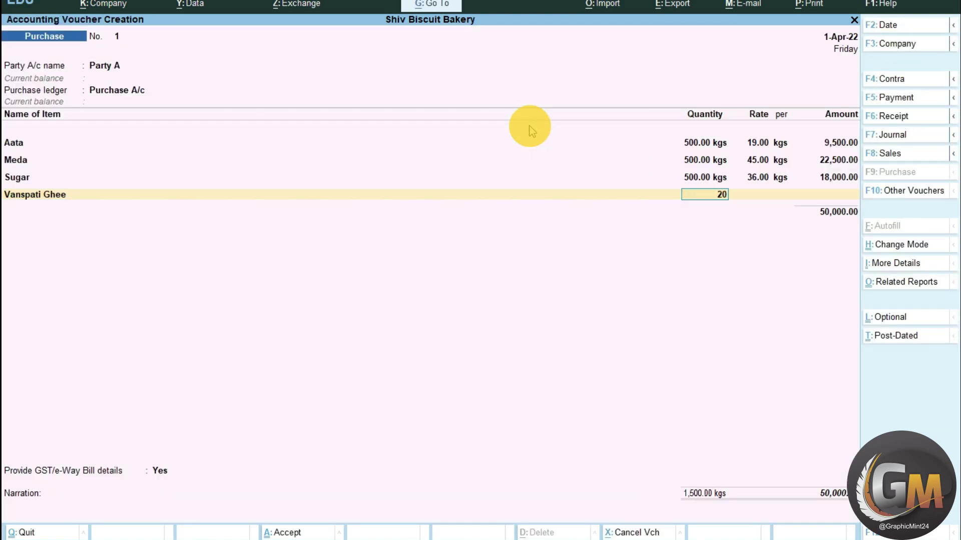
{"action": "key", "text": "Return"}
{"action": "type", "text": "100"}
{"action": "key", "text": "Return"}
{"action": "key", "text": "Return"}
{"action": "key", "text": "Return"}
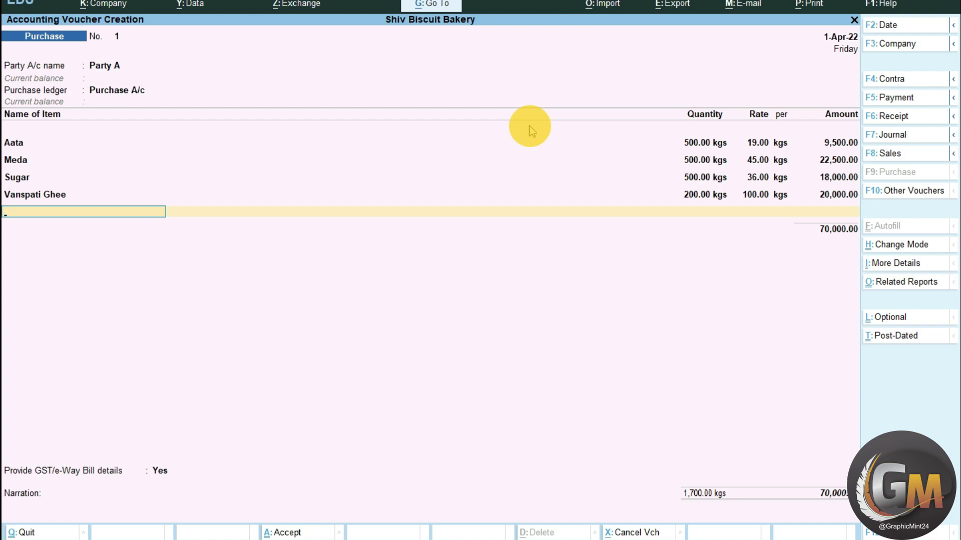
- End the item list and start a new ledger named SGST under Duties & Taxes with duty type GST
{"action": "key", "text": "Return"}
{"action": "key", "text": "alt+c"}
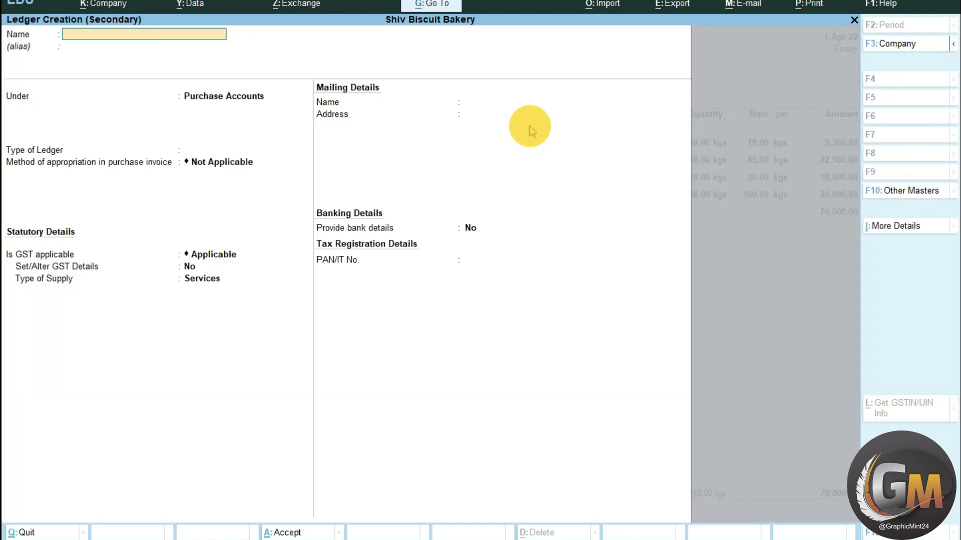
{"action": "type", "text": "SGST"}
{"action": "key", "text": "Return"}
{"action": "type", "text": "DU"}
{"action": "key", "text": "Return"}
{"action": "key", "text": "Up"}
{"action": "key", "text": "Return"}
- Set the SGST ledger's tax type to State Tax, save it and add its amount to the voucher
{"action": "key", "text": "Down"}
{"action": "key", "text": "Down"}
{"action": "key", "text": "Down"}
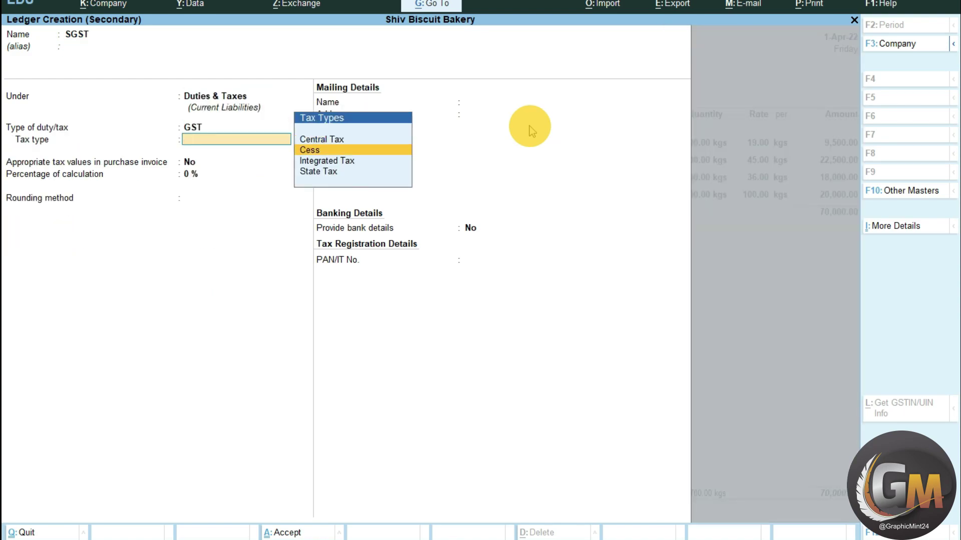
{"action": "key", "text": "Return"}
{"action": "key", "text": "Return"}
{"action": "key", "text": "Return"}
{"action": "key", "text": "Return"}
{"action": "key", "text": "Return"}
{"action": "key", "text": "Return"}
{"action": "key", "text": "Return"}
- Create a CGST ledger under Duties & Taxes with duty type GST and tax type Central Tax, and add it to the voucher
{"action": "key", "text": "alt+c"}
{"action": "type", "text": "CGST"}
{"action": "key", "text": "Return"}
{"action": "type", "text": "DI"}
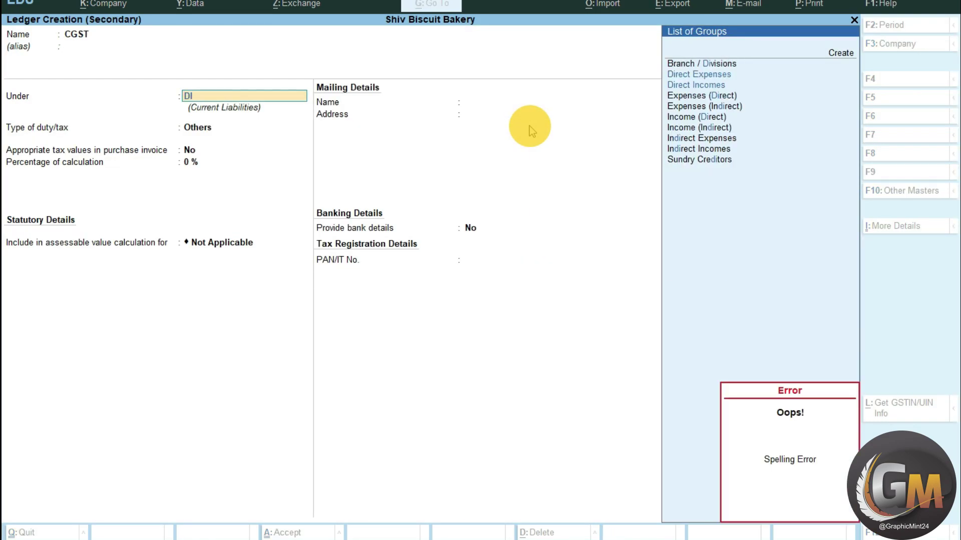
{"action": "key", "text": "BackSpace"}
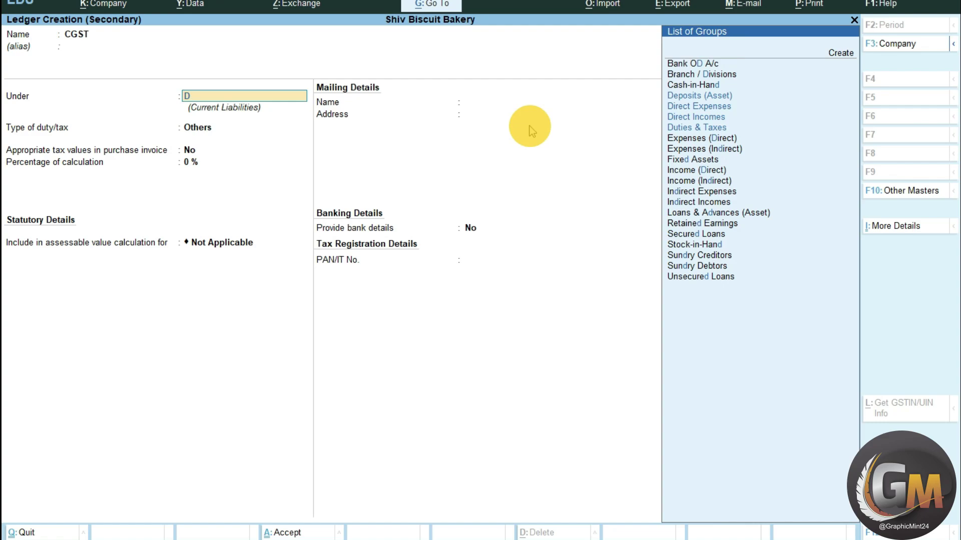
{"action": "type", "text": "u"}
{"action": "key", "text": "Return"}
{"action": "key", "text": "Up"}
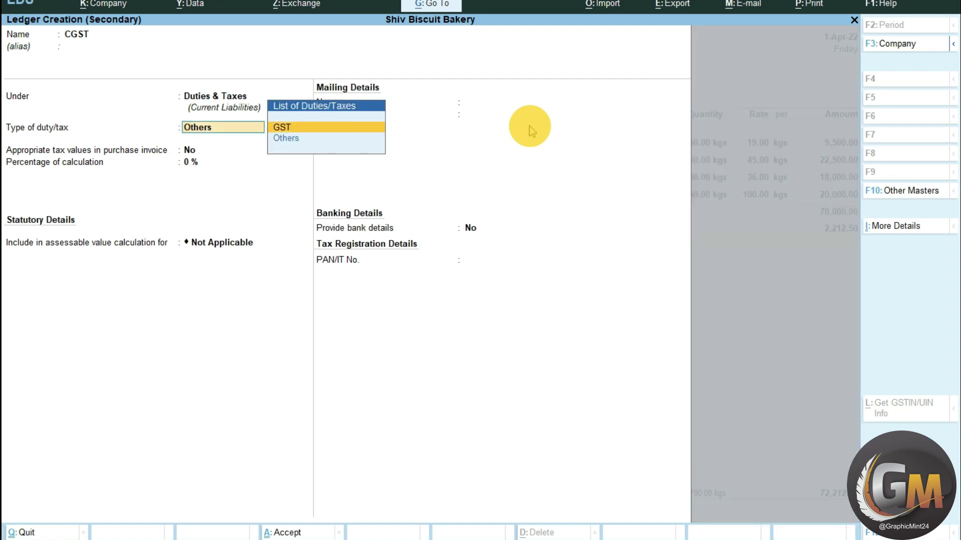
{"action": "key", "text": "Return"}
{"action": "key", "text": "Return"}
{"action": "key", "text": "ctrl+a"}
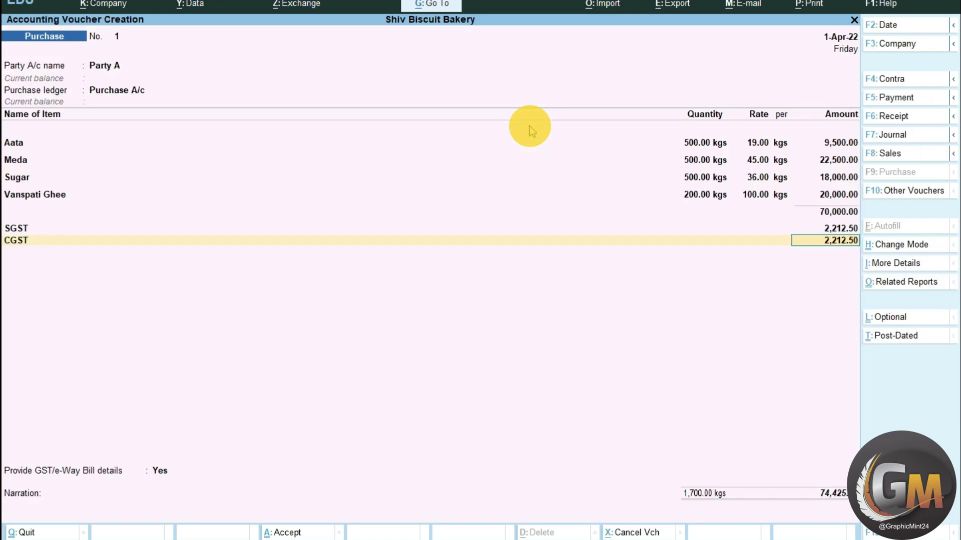
{"action": "key", "text": "Return"}
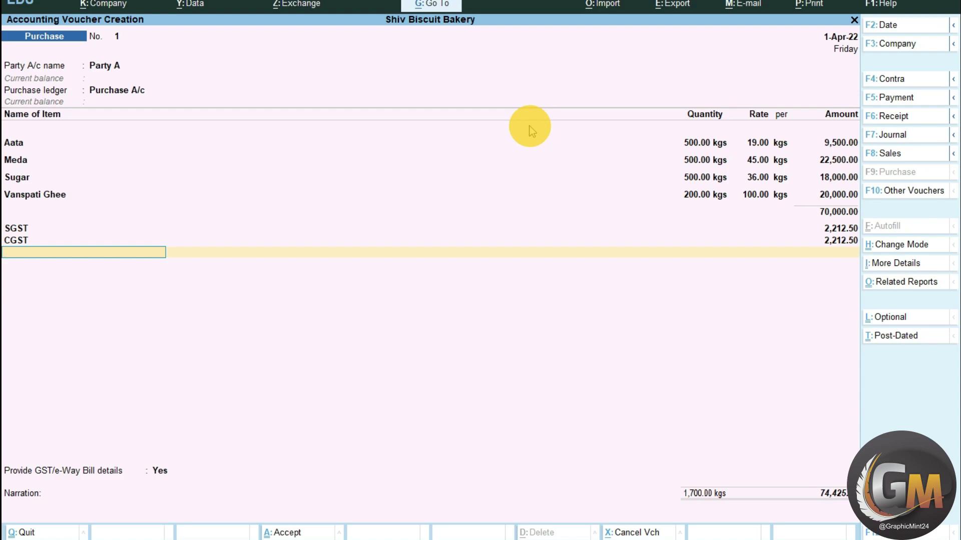
- End the ledger list and set Provide GST/e-Way Bill details to No
{"action": "left_click", "coordinate": [840, 495]}
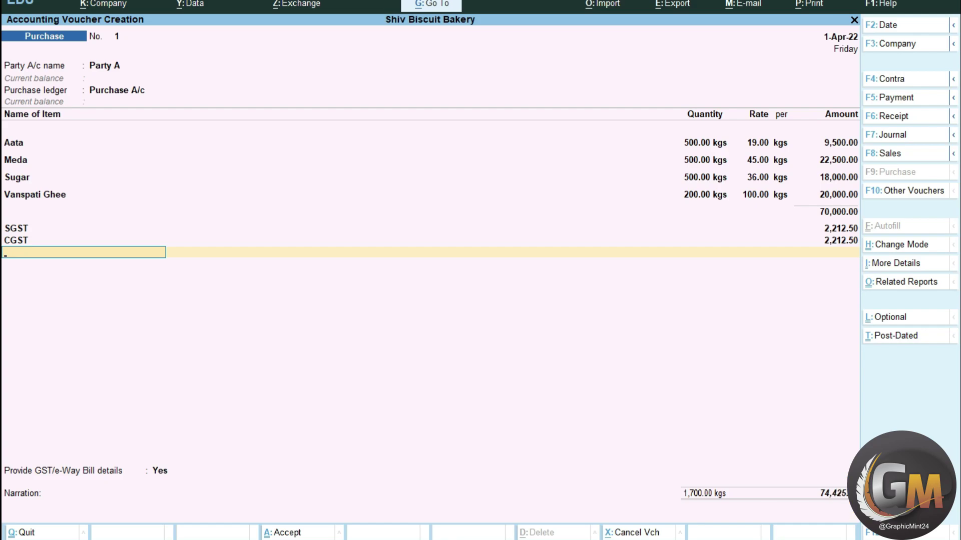
{"action": "key", "text": "Return"}
{"action": "key", "text": "Down"}
{"action": "key", "text": "Return"}
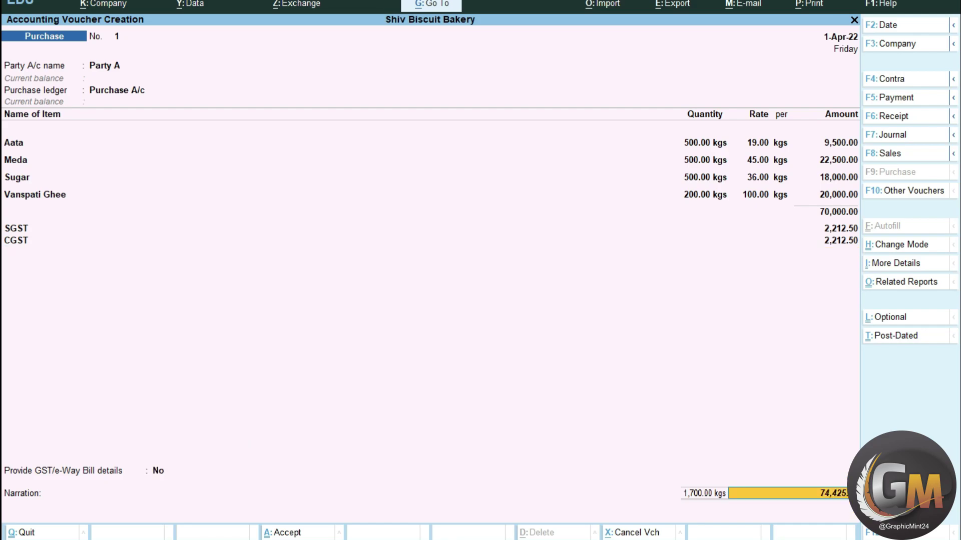
- Accept New Ref 1 as Party A's bill-wise detail, save the purchase voucher and leave voucher entry
{"action": "key", "text": "Return"}
{"action": "key", "text": "Return"}
{"action": "key", "text": "Return"}
{"action": "key", "text": "Return"}
{"action": "key", "text": "Return"}
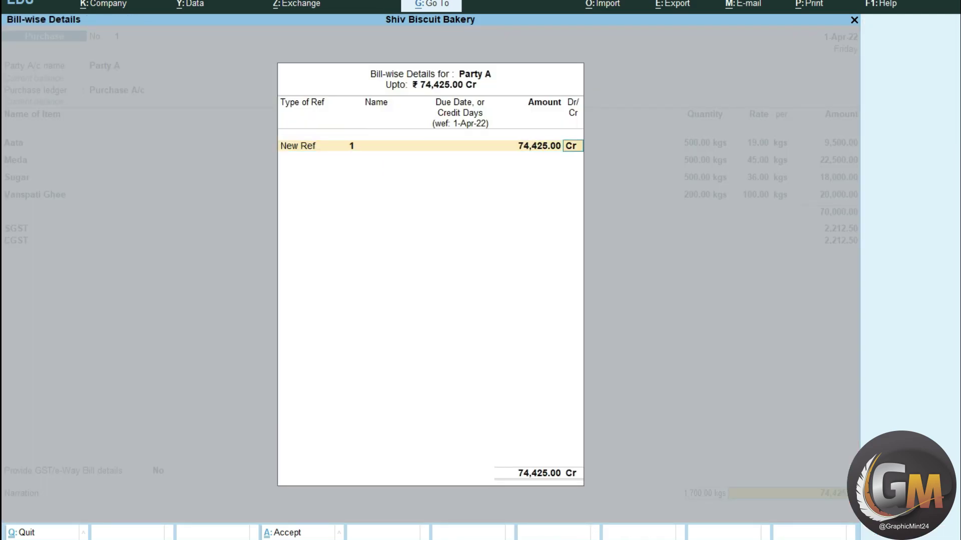
{"action": "key", "text": "Return"}
{"action": "key", "text": "Return"}
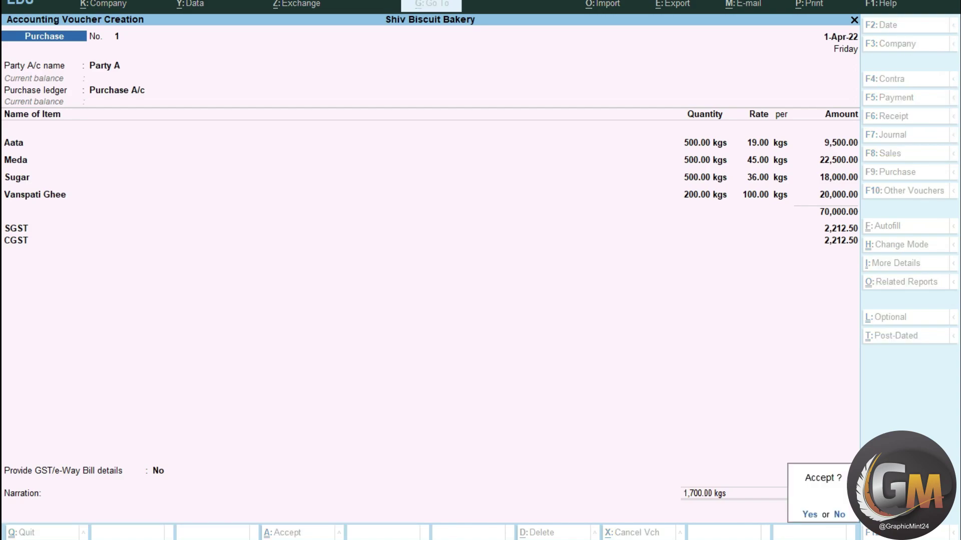
{"action": "key", "text": "Return"}
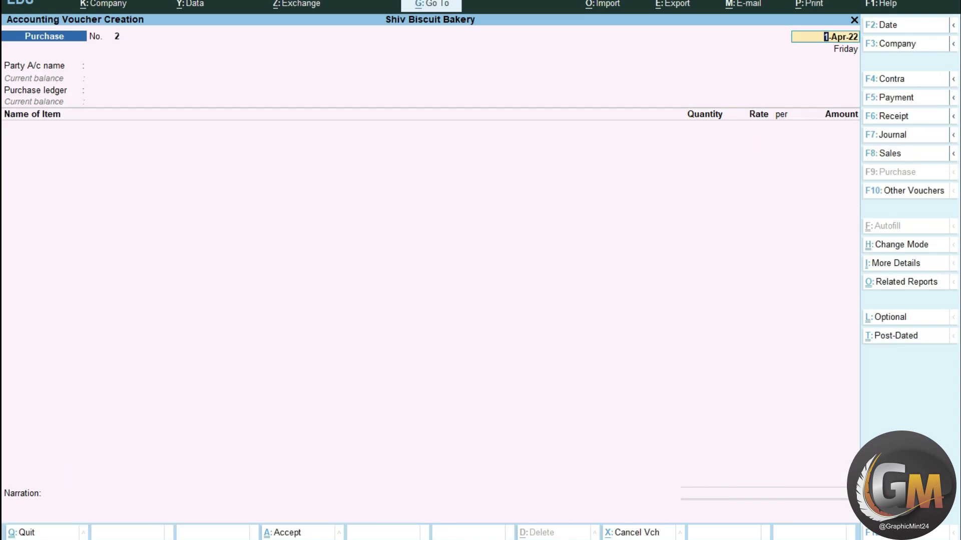
{"action": "key", "text": "BackSpace"}
{"action": "key", "text": "Escape"}
{"action": "key", "text": "Return"}
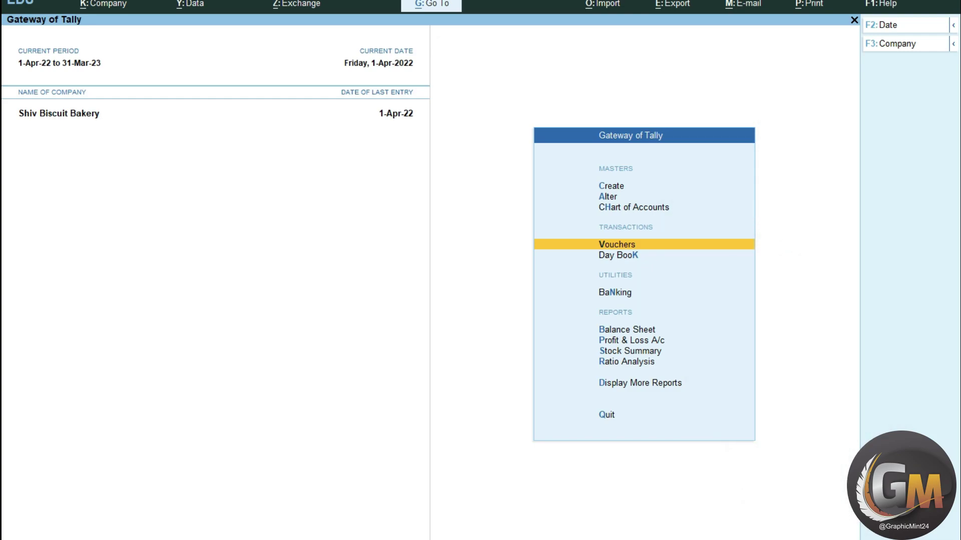
- Start creating a new stock item master named BISCUITS with no alias
{"action": "key", "text": "Up"}
{"action": "key", "text": "Up"}
{"action": "key", "text": "Up"}
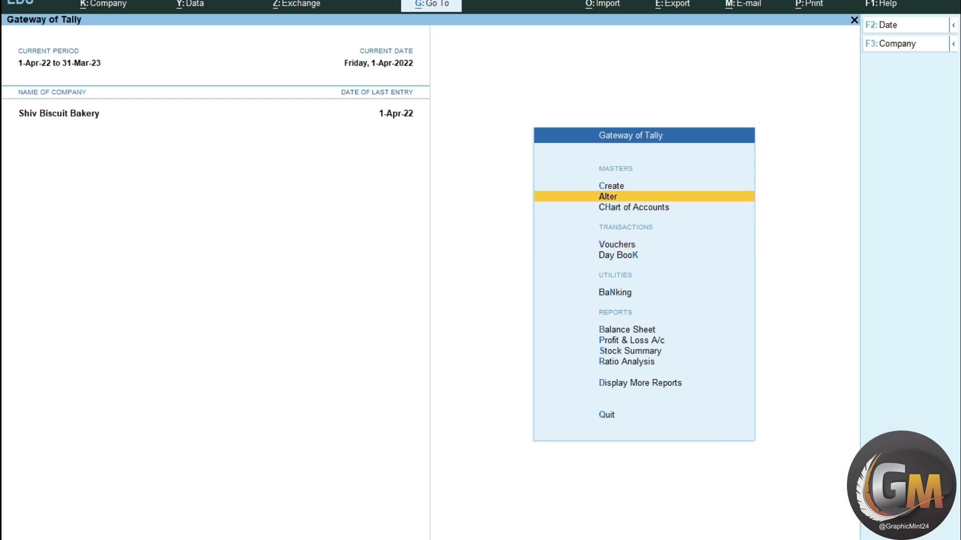
{"action": "key", "text": "Return"}
{"action": "key", "text": "Down"}
{"action": "key", "text": "Down"}
{"action": "key", "text": "Down"}
{"action": "key", "text": "Down"}
{"action": "key", "text": "Down"}
{"action": "key", "text": "Down"}
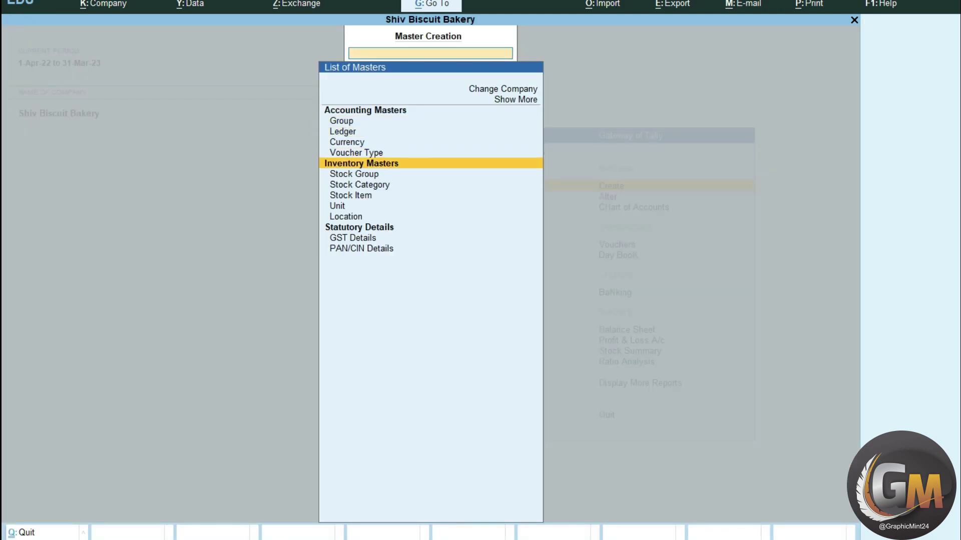
{"action": "key", "text": "Return"}
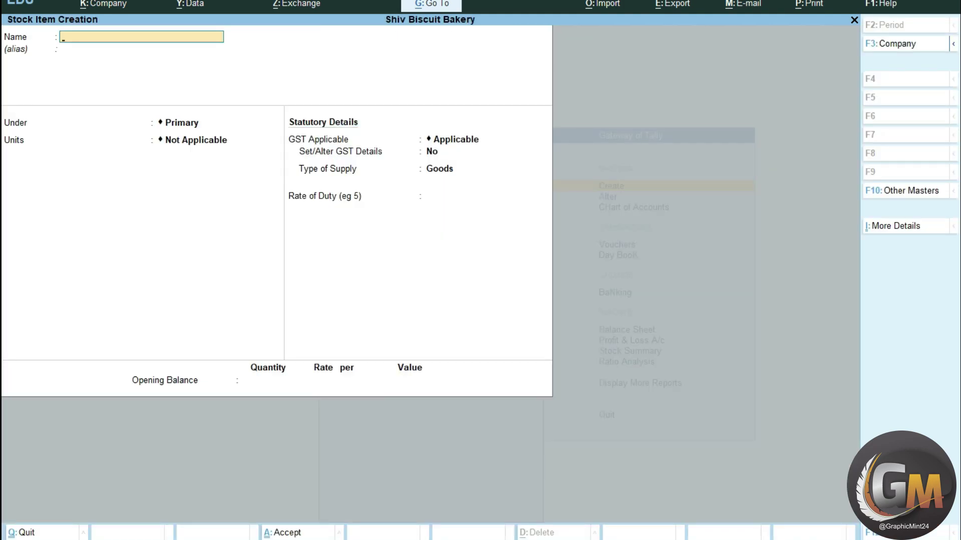
{"action": "type", "text": "BISCUITS"}
{"action": "key", "text": "Return"}
{"action": "key", "text": "Return"}
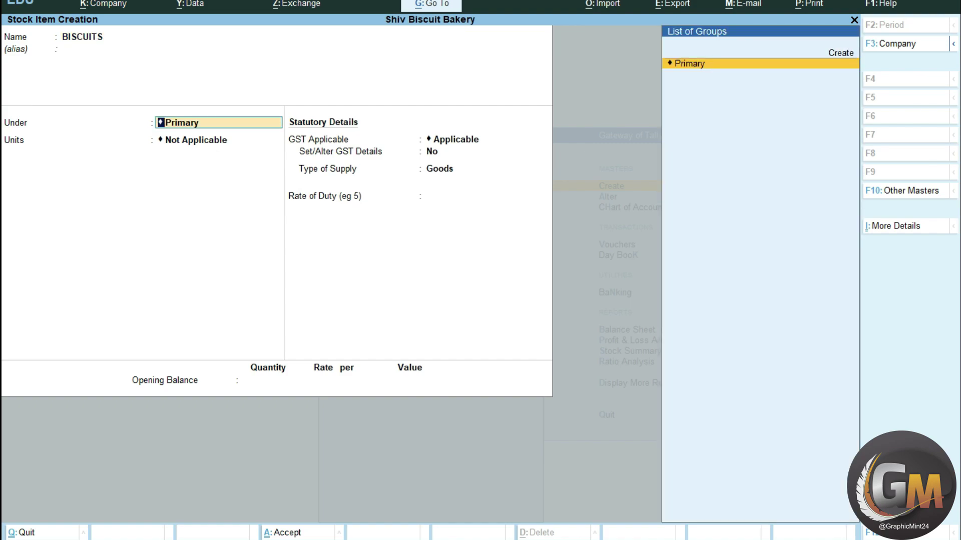
- Set Components List (Bill of Materials) in Stock Items to Yes in the stock item configuration and save it
{"action": "key", "text": "BackSpace"}
{"action": "key", "text": "BackSpace"}
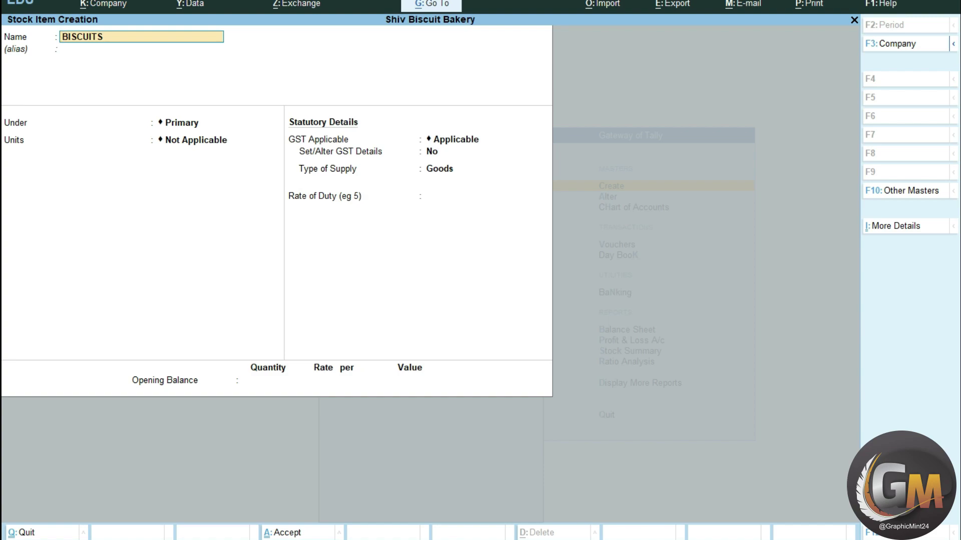
{"action": "key", "text": "F12"}
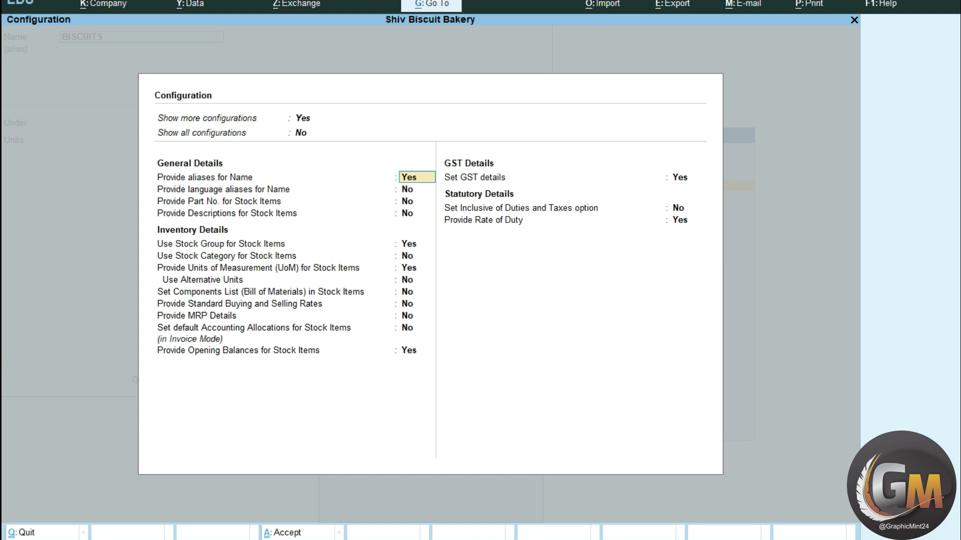
{"action": "key", "text": "Down"}
{"action": "key", "text": "Down"}
{"action": "key", "text": "Down"}
{"action": "key", "text": "Down"}
{"action": "key", "text": "Down"}
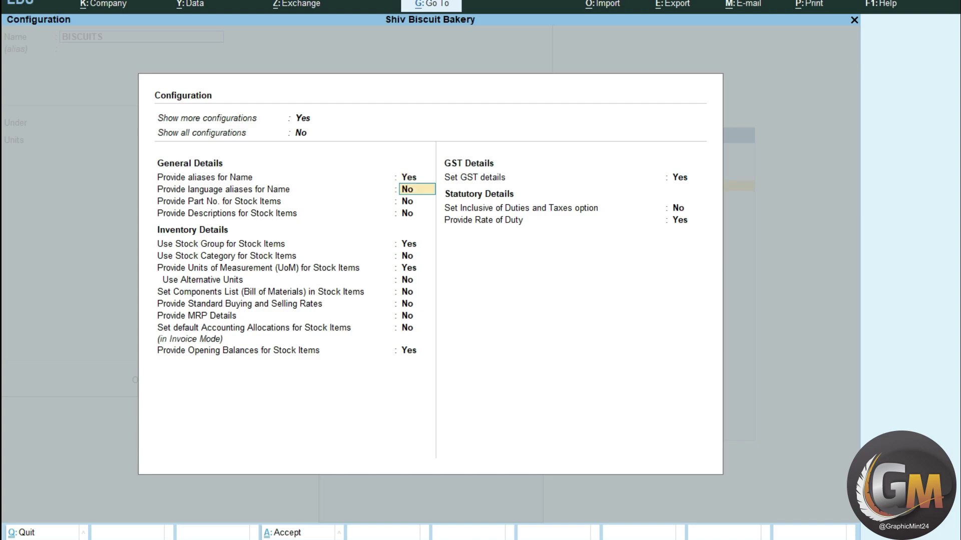
{"action": "key", "text": "Down"}
{"action": "key", "text": "Down"}
{"action": "key", "text": "Down"}
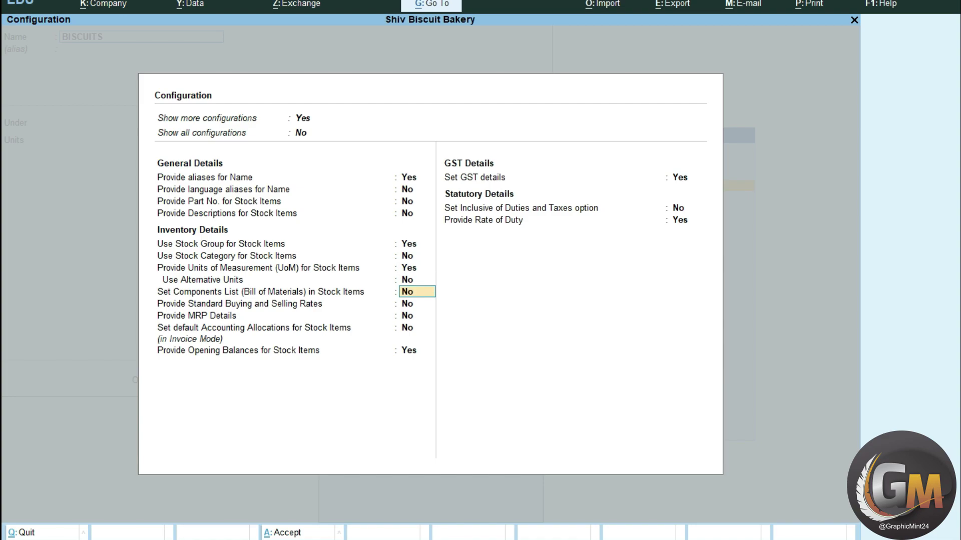
{"action": "type", "text": "Y"}
{"action": "key", "text": "Return"}
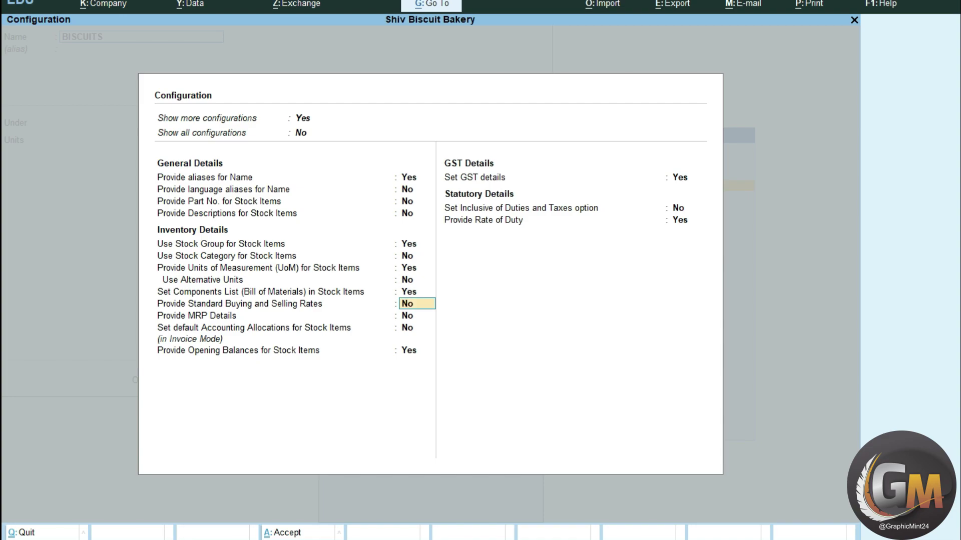
{"action": "key", "text": "ctrl+a"}
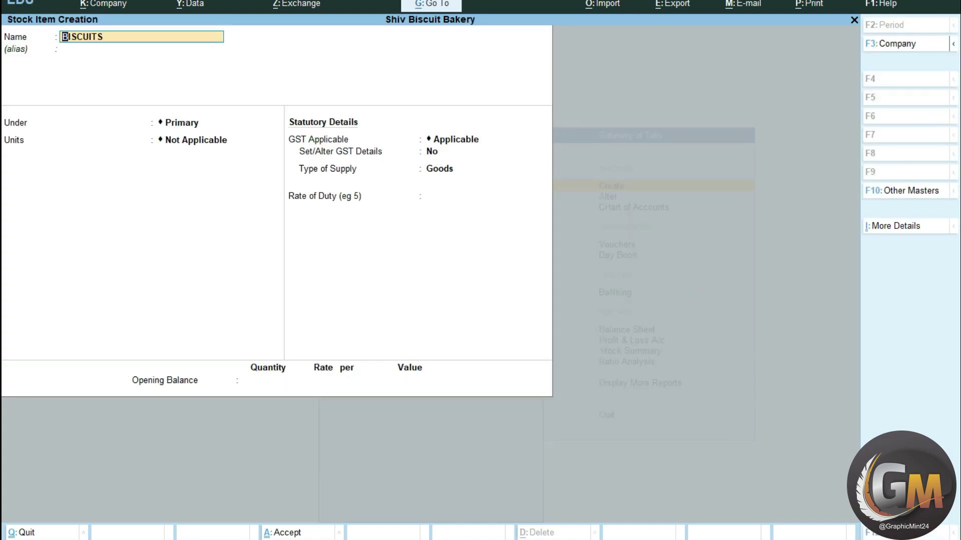
- Place the BISCUITS item under Primary and set its unit to kgs
{"action": "key", "text": "Return"}
{"action": "key", "text": "Return"}
{"action": "key", "text": "Return"}
{"action": "key", "text": "Up"}
{"action": "key", "text": "Down"}
{"action": "key", "text": "Down"}
{"action": "key", "text": "Return"}
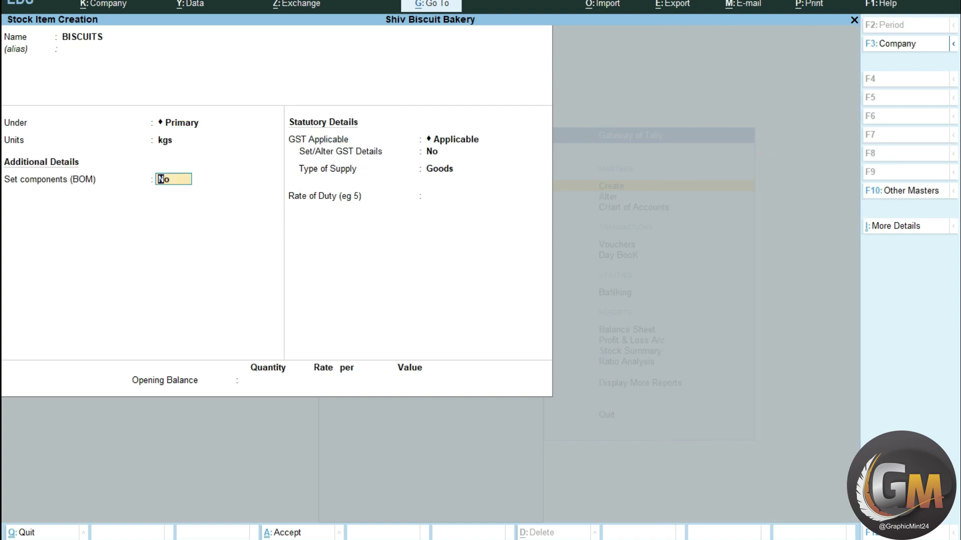
- Enable components for the BISCUITS item, naming the BOM BISCUITS with a unit of manufacture of 100 kgs
{"action": "type", "text": "y"}
{"action": "key", "text": "Return"}
{"action": "type", "text": "BISCUITS"}
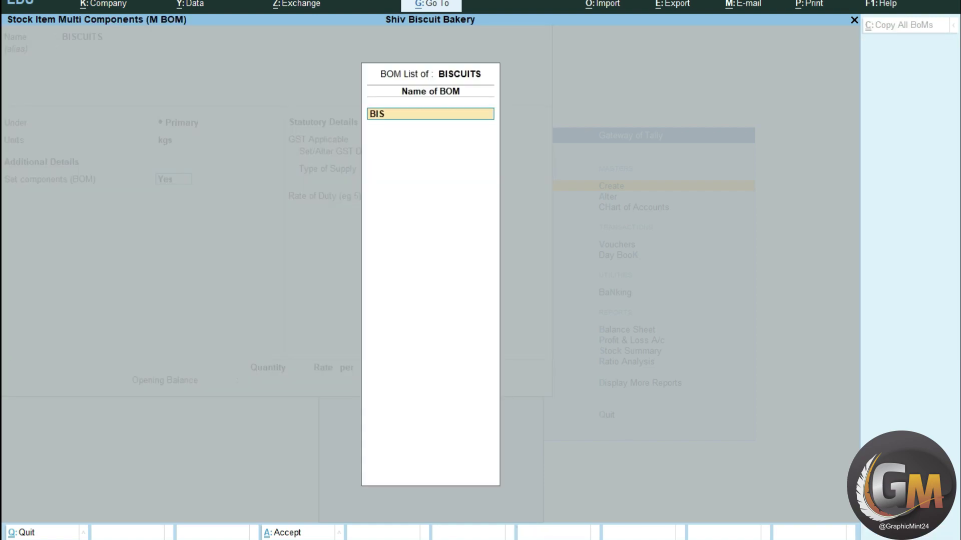
{"action": "key", "text": "Return"}
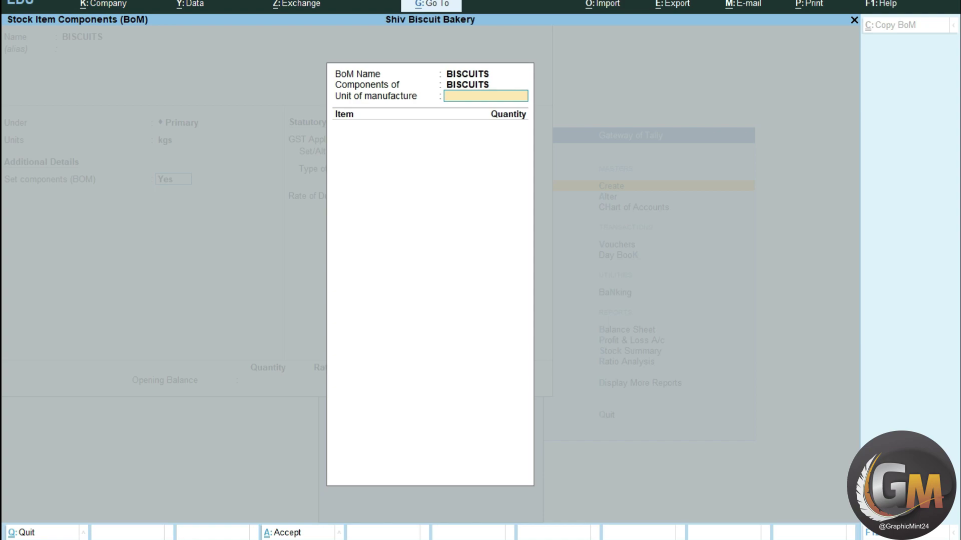
{"action": "type", "text": "100"}
{"action": "key", "text": "Return"}
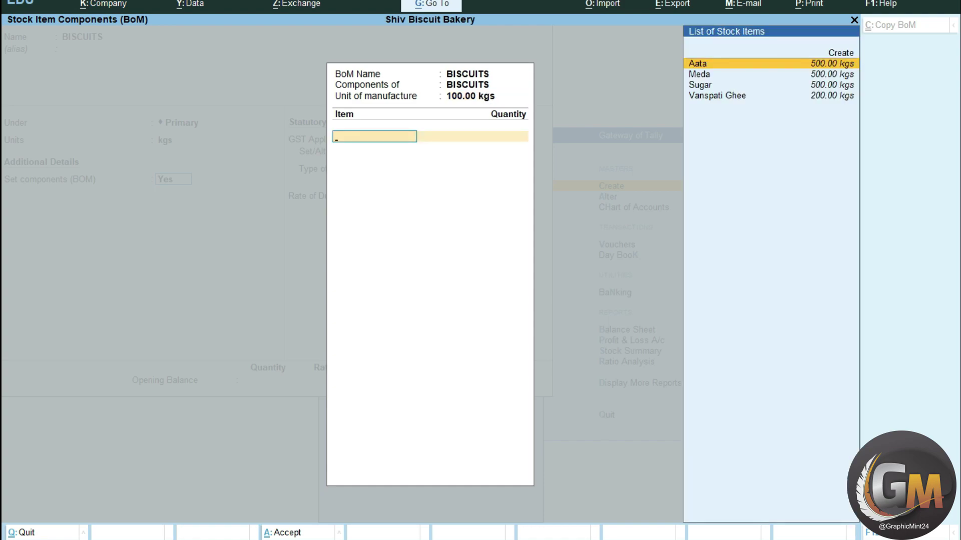
- Add 45 kgs of Aata and 25 kgs of Meda as components of the BISCUITS BOM
{"action": "key", "text": "Return"}
{"action": "type", "text": "45"}
{"action": "key", "text": "Return"}
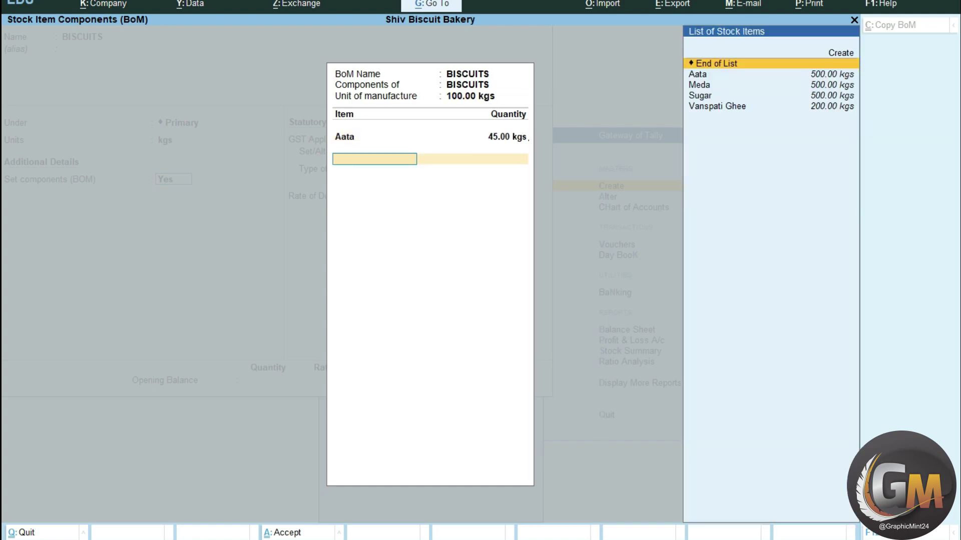
{"action": "key", "text": "Down"}
{"action": "key", "text": "Down"}
{"action": "key", "text": "Return"}
{"action": "type", "text": "25"}
{"action": "key", "text": "Return"}
- Add 20 kgs of Sugar and 5 kgs of Vanspati Ghee to the BOM, then complete the BOM list
{"action": "key", "text": "Down"}
{"action": "key", "text": "Down"}
{"action": "key", "text": "Down"}
{"action": "key", "text": "Return"}
{"action": "type", "text": "20"}
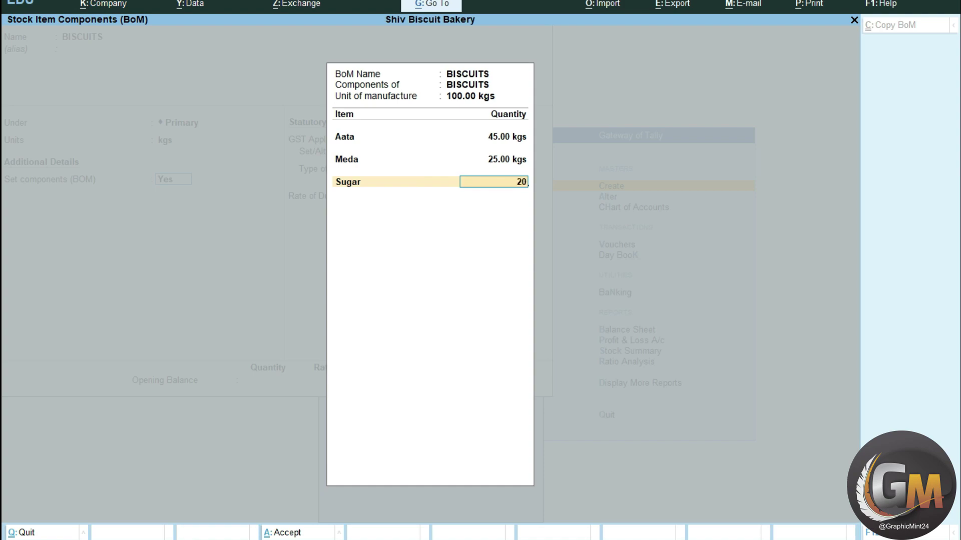
{"action": "key", "text": "Return"}
{"action": "key", "text": "Down"}
{"action": "key", "text": "Down"}
{"action": "key", "text": "Down"}
{"action": "key", "text": "Down"}
{"action": "key", "text": "Return"}
{"action": "type", "text": "5"}
{"action": "key", "text": "Return"}
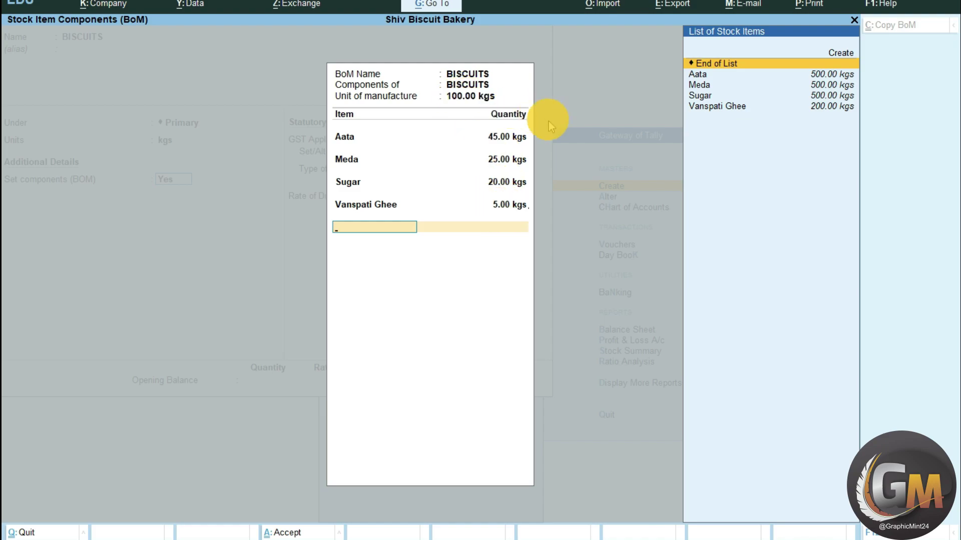
{"action": "key", "text": "Return"}
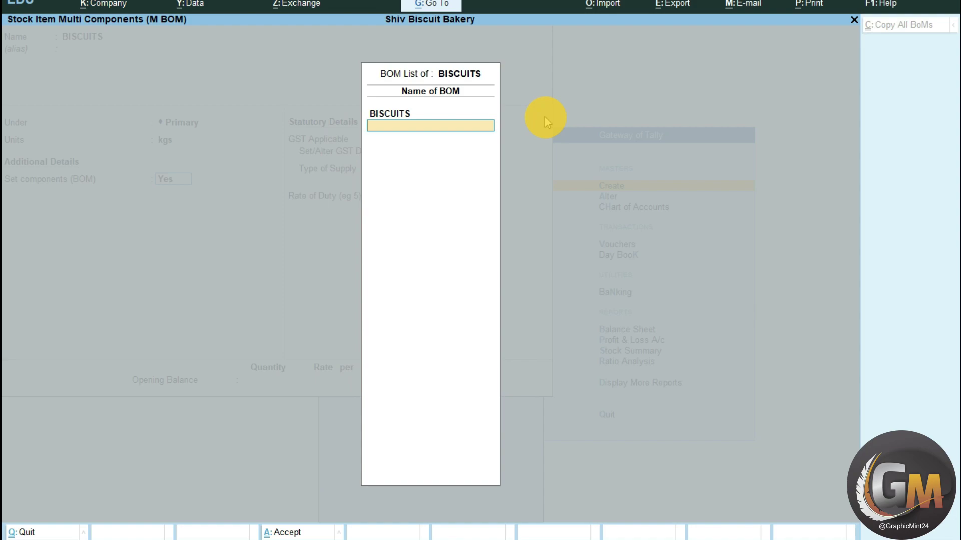
{"action": "key", "text": "Return"}
- Keep GST applicable for BISCUITS and enable its GST details, leaving the description blank and entering HSN/SAC 2142134
{"action": "key", "text": "Return"}
{"action": "key", "text": "y"}
{"action": "key", "text": "Return"}
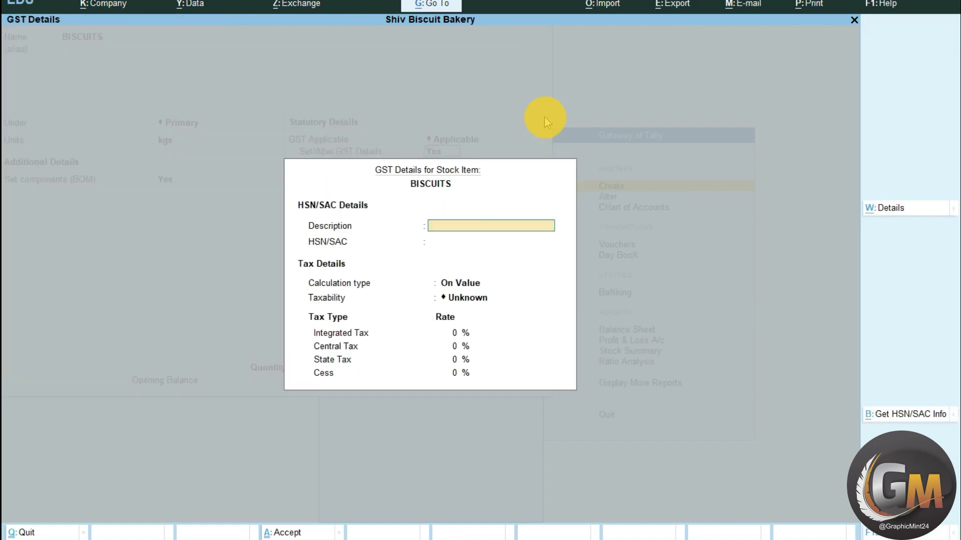
{"action": "key", "text": "Return"}
{"action": "type", "text": "2142134"}
{"action": "key", "text": "Return"}
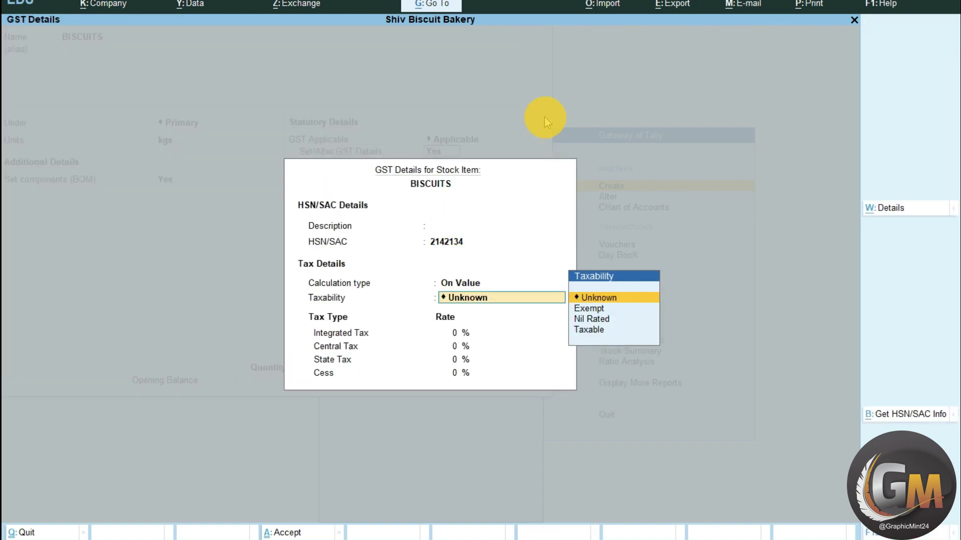
- Set the BISCUITS taxability to Taxable with an integrated tax rate of 18% and accept the GST details
{"action": "type", "text": "t"}
{"action": "key", "text": "Return"}
{"action": "type", "text": "18"}
{"action": "key", "text": "Return"}
{"action": "key", "text": "Return"}
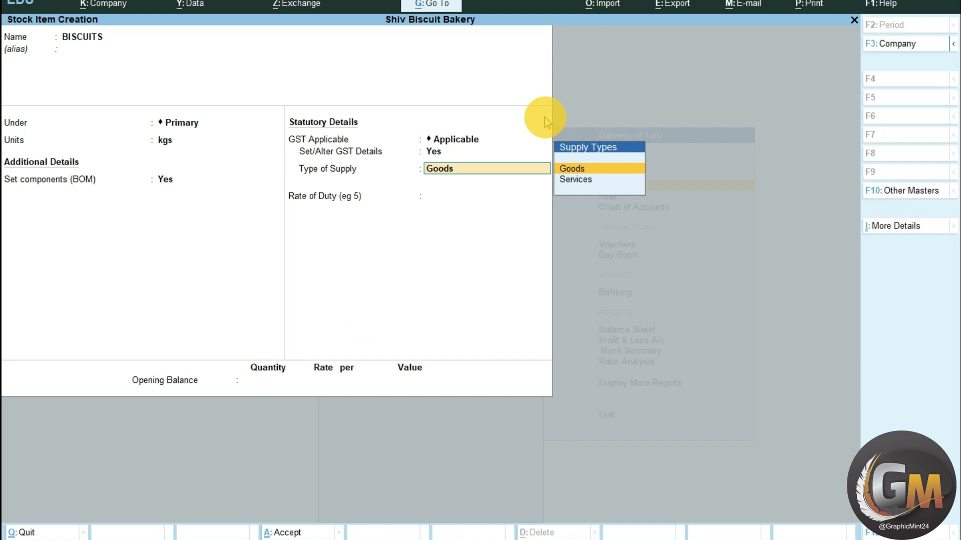
- Keep Goods as the type of supply, save the BISCUITS stock item without opening balance and return to the Gateway of Tally
{"action": "key", "text": "Return"}
{"action": "key", "text": "Return"}
{"action": "key", "text": "Return"}
{"action": "key", "text": "Return"}
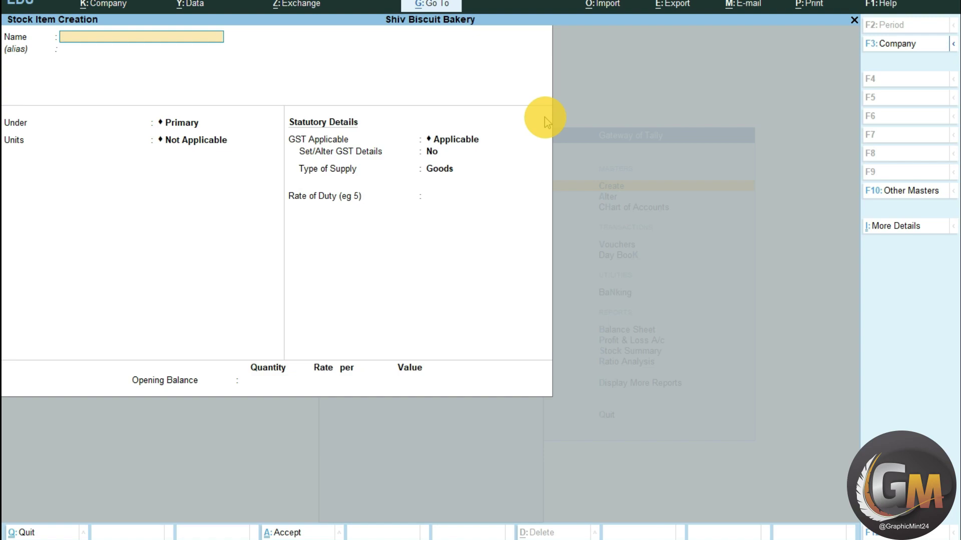
{"action": "key", "text": "Escape"}
{"action": "key", "text": "Escape"}
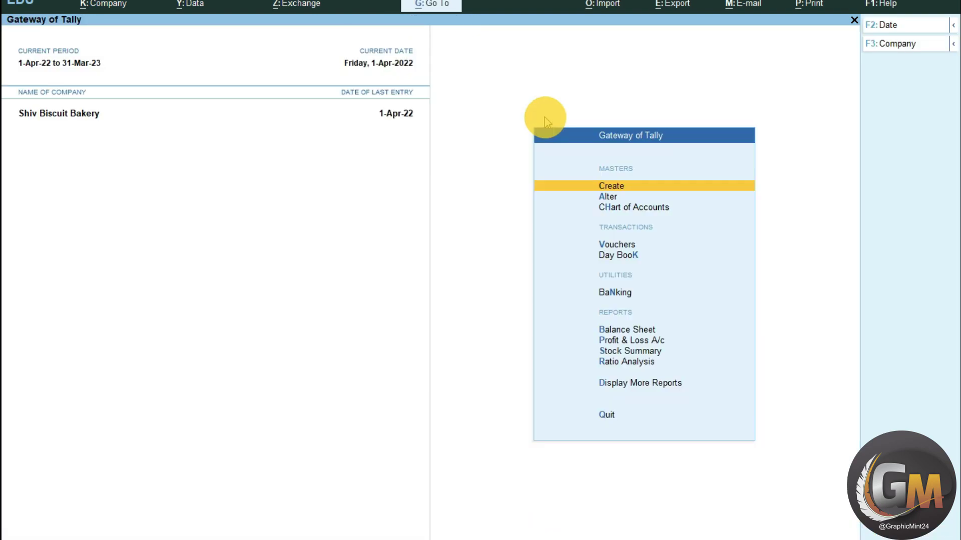
- Start creating a voucher type named PRODUCTION with no alias, based on Stock Journal
{"action": "key", "text": "Return"}
{"action": "key", "text": "Down"}
{"action": "key", "text": "Down"}
{"action": "key", "text": "Down"}
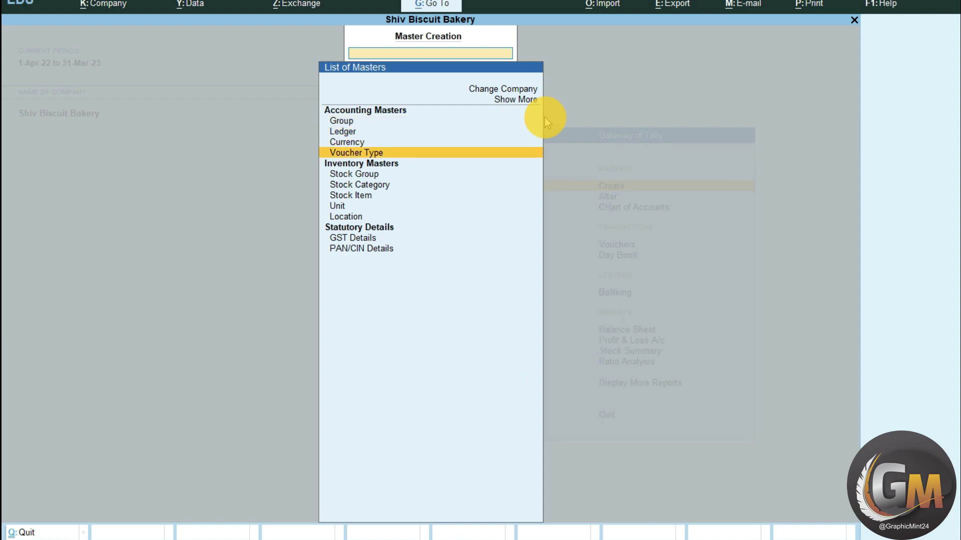
{"action": "key", "text": "Return"}
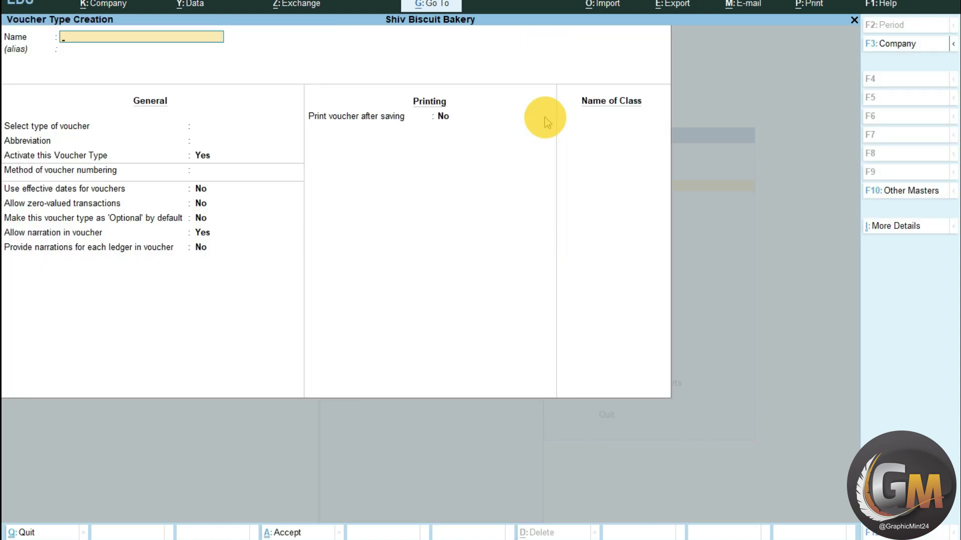
{"action": "type", "text": "PRODUCTION"}
{"action": "key", "text": "Return"}
{"action": "key", "text": "Return"}
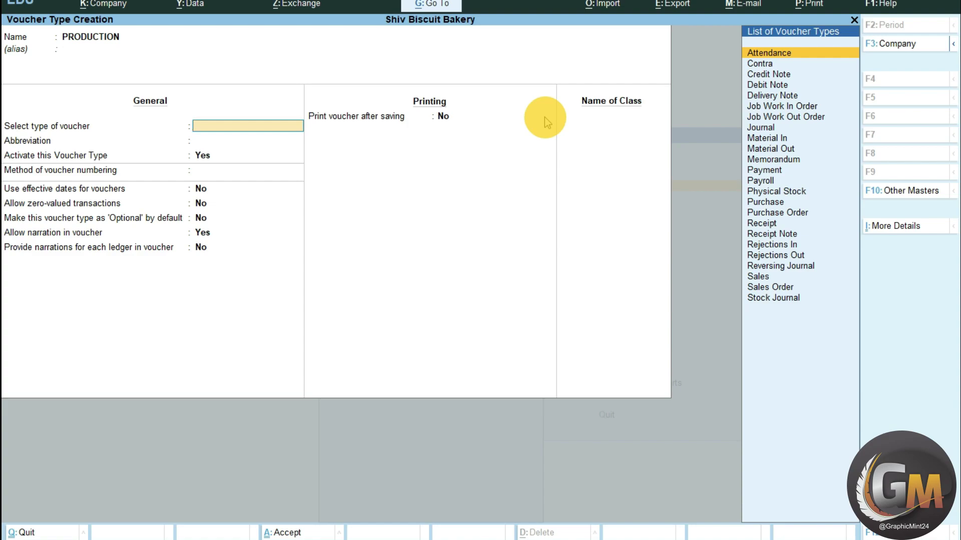
{"action": "type", "text": "STO"}
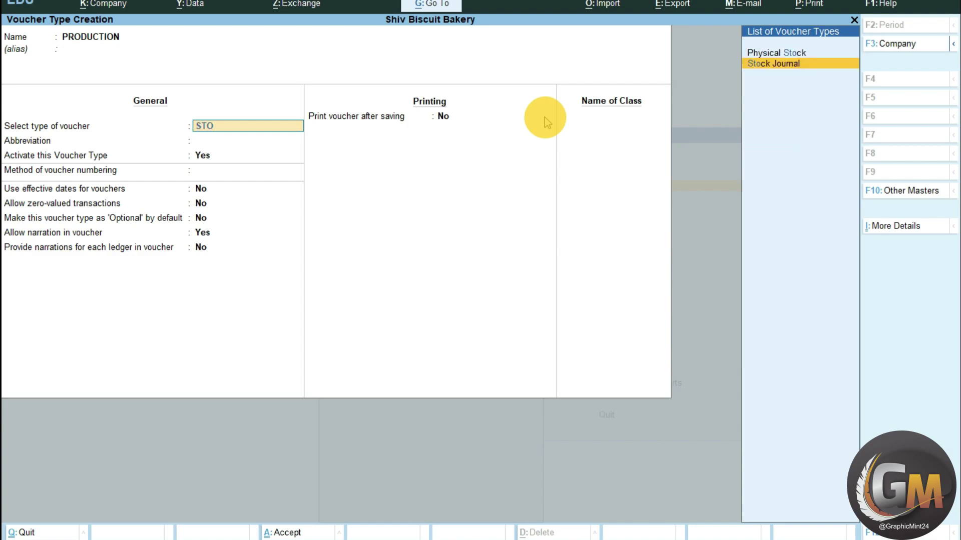
{"action": "key", "text": "Return"}
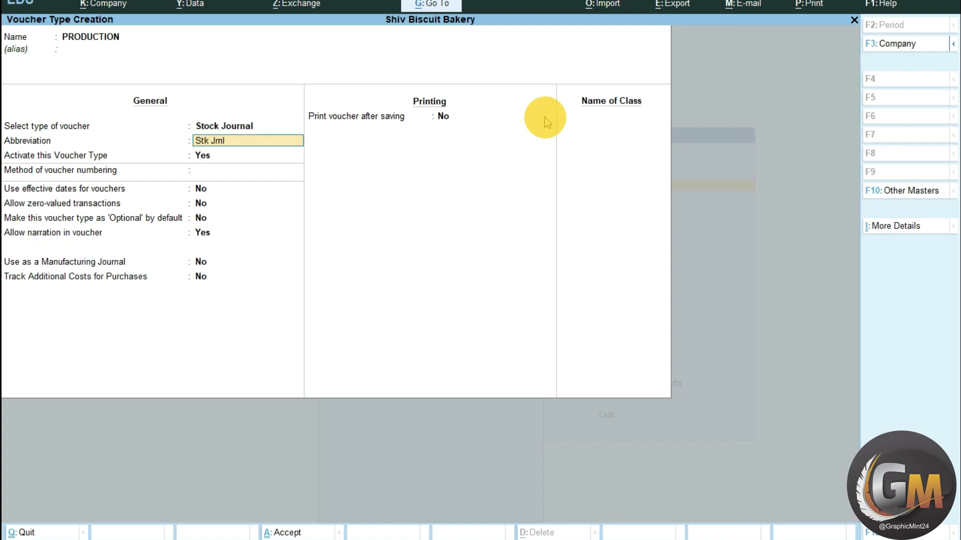
- Keep the abbreviation, automatic numbering and other defaults, and set Use as a Manufacturing Journal to Yes
{"action": "key", "text": "Return"}
{"action": "key", "text": "Return"}
{"action": "key", "text": "Return"}
{"action": "key", "text": "Return"}
{"action": "key", "text": "Return"}
{"action": "key", "text": "Return"}
{"action": "key", "text": "Return"}
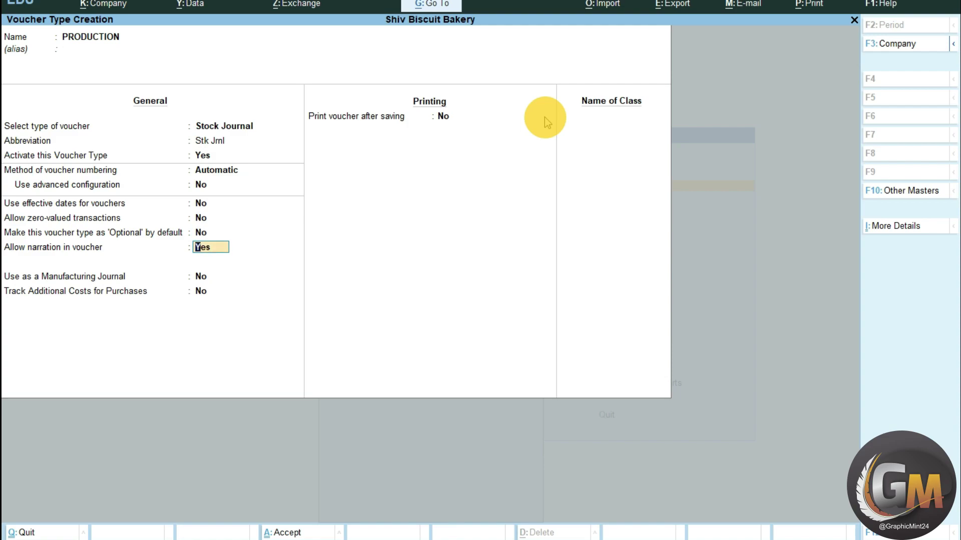
{"action": "key", "text": "Return"}
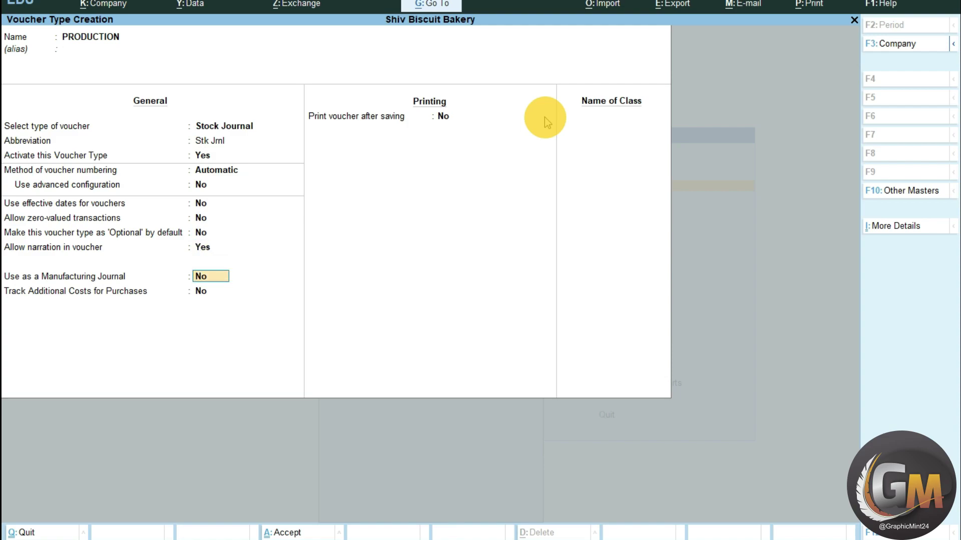
{"action": "type", "text": "Yes"}
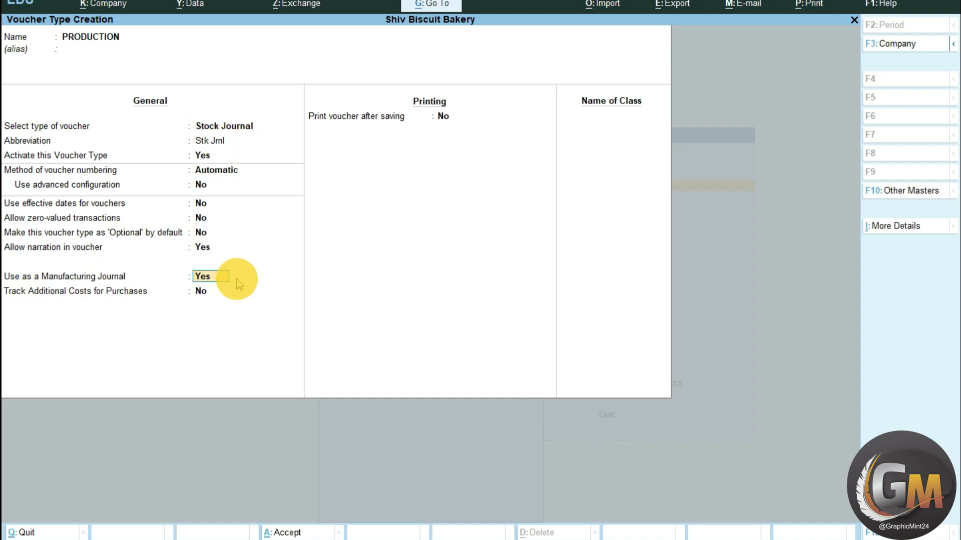
- Leave printing after saving at No, save the PRODUCTION voucher type and return to the Gateway of Tally
{"action": "left_click", "coordinate": [444, 119]}
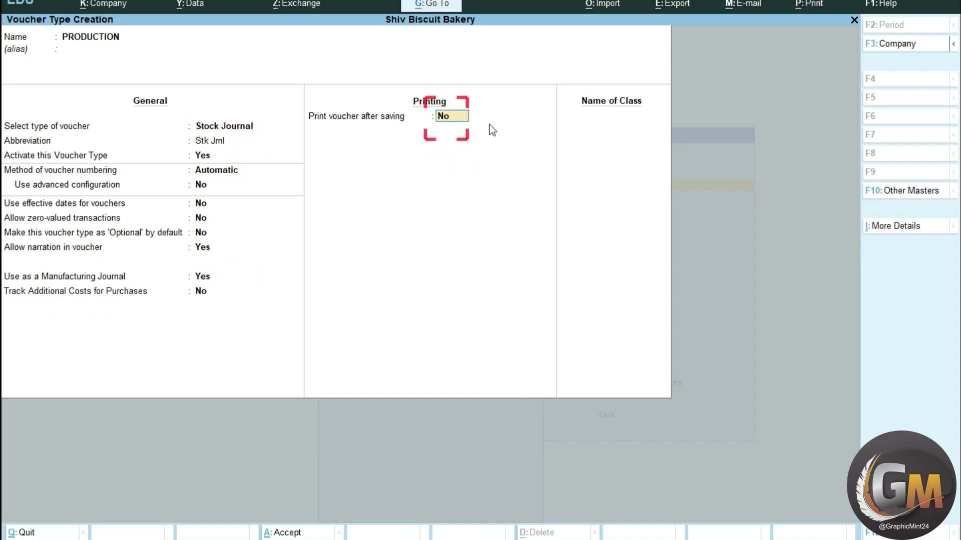
{"action": "key", "text": "Return"}
{"action": "key", "text": "Escape"}
{"action": "type", "text": "y"}
{"action": "key", "text": "Return"}
{"action": "key", "text": "Return"}
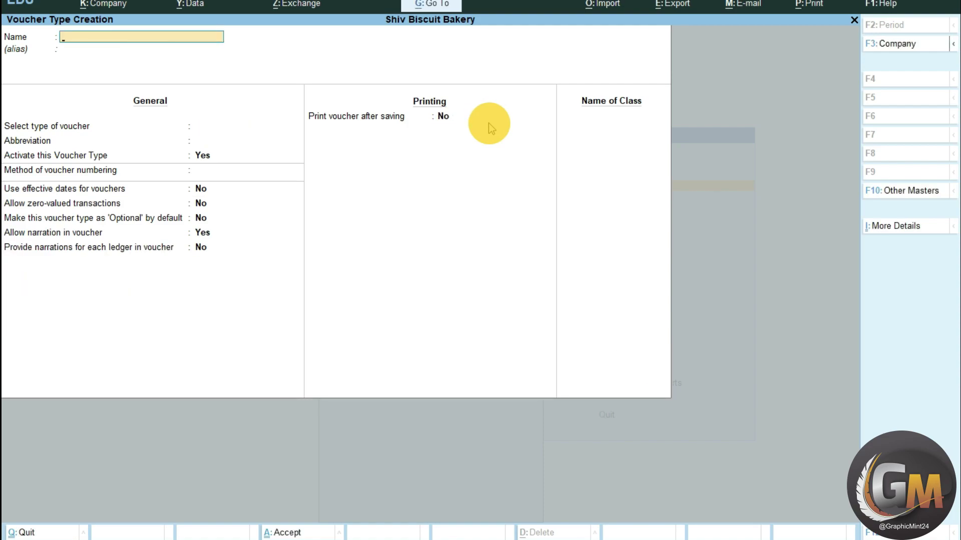
{"action": "key", "text": "Escape"}
{"action": "key", "text": "Escape"}
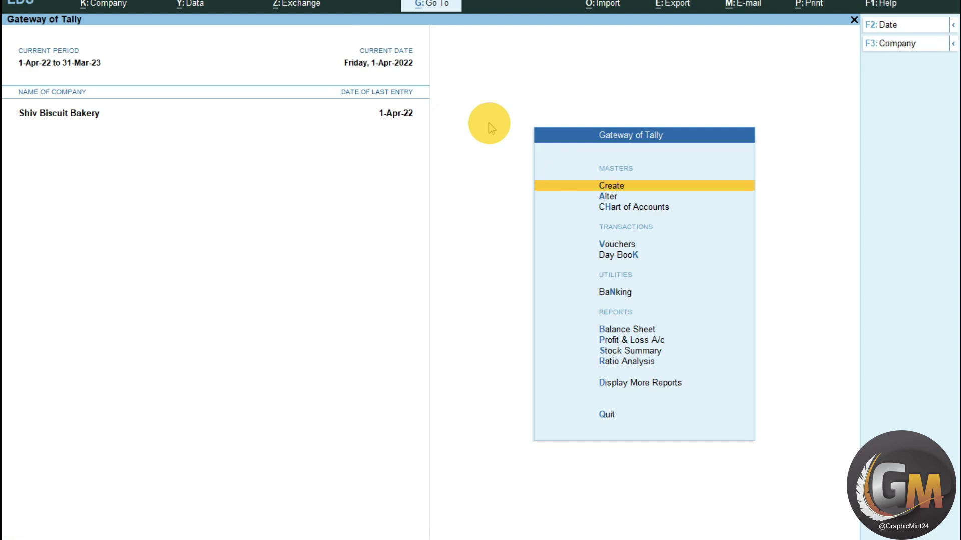
- Open voucher entry and switch from Purchase to the PRODUCTION stock journal voucher type
{"action": "key", "text": "v"}
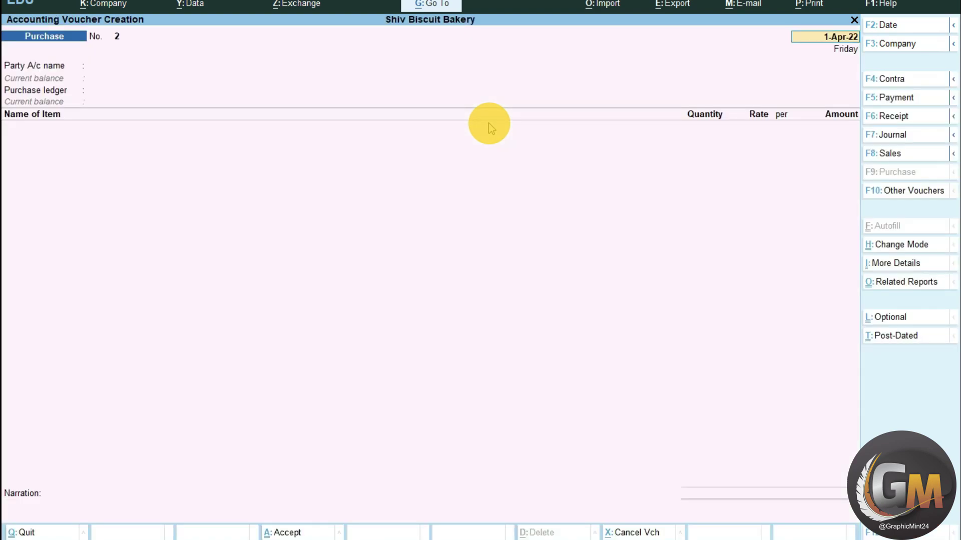
{"action": "key", "text": "alt+F7"}
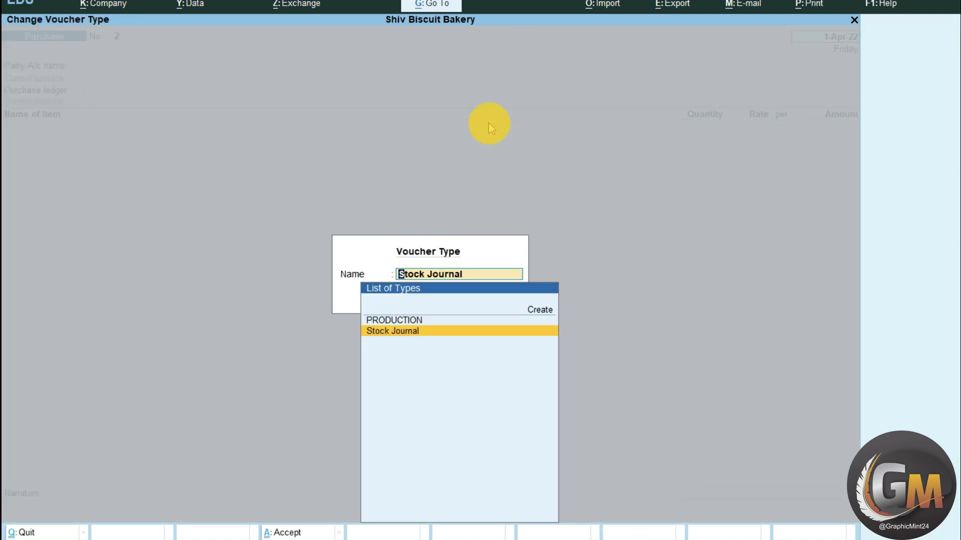
{"action": "key", "text": "Up"}
{"action": "key", "text": "Down"}
{"action": "key", "text": "Up"}
{"action": "key", "text": "Down"}
{"action": "key", "text": "Up"}
{"action": "key", "text": "Down"}
{"action": "key", "text": "Up"}
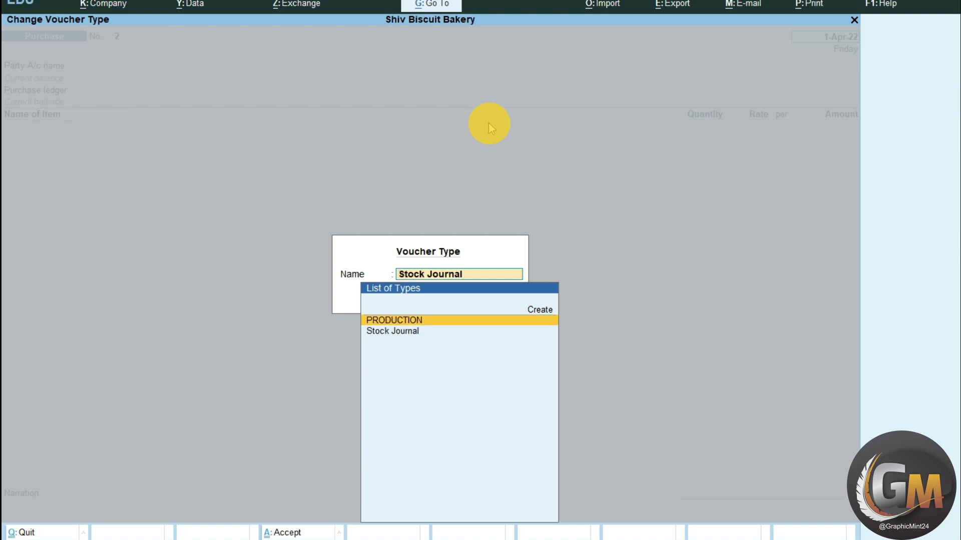
{"action": "key", "text": "Return"}
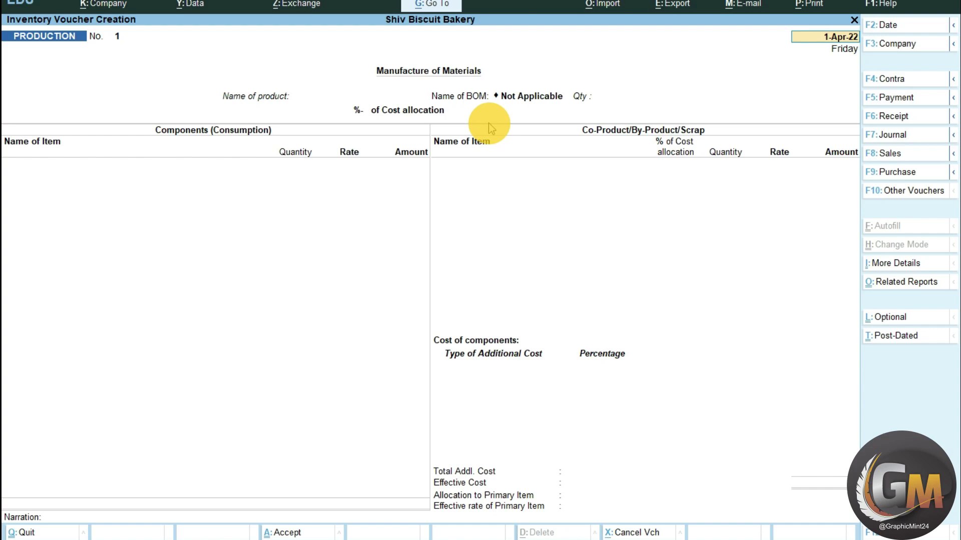
- Keep the date 1-Apr-22 and set the manufactured product to BISCUITS with its BISCUITS BOM and a quantity of 600 kgs
{"action": "key", "text": "Return"}
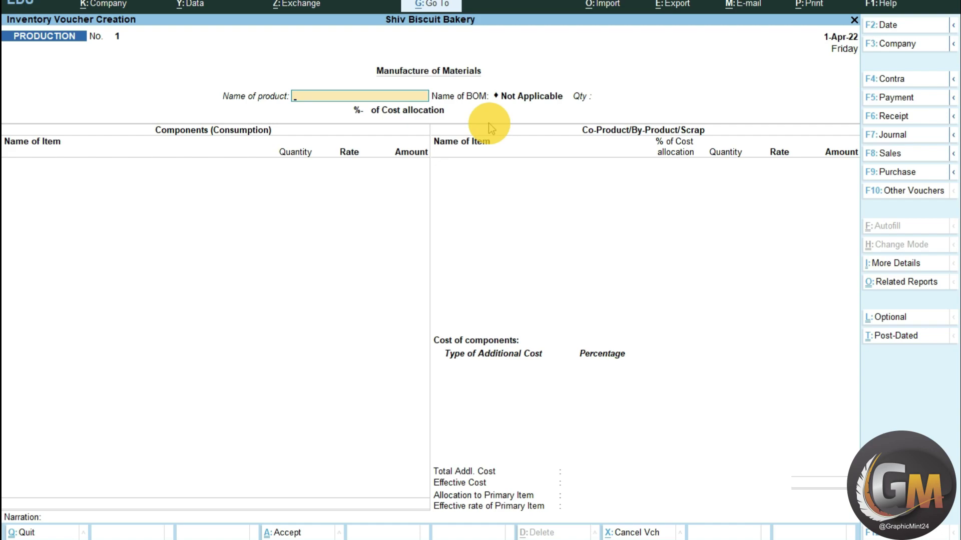
{"action": "type", "text": "BI"}
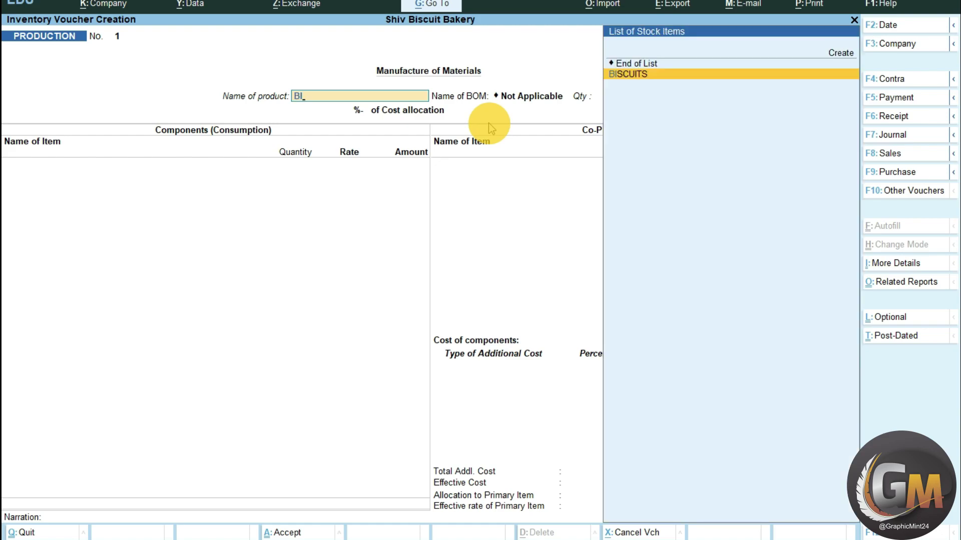
{"action": "key", "text": "Return"}
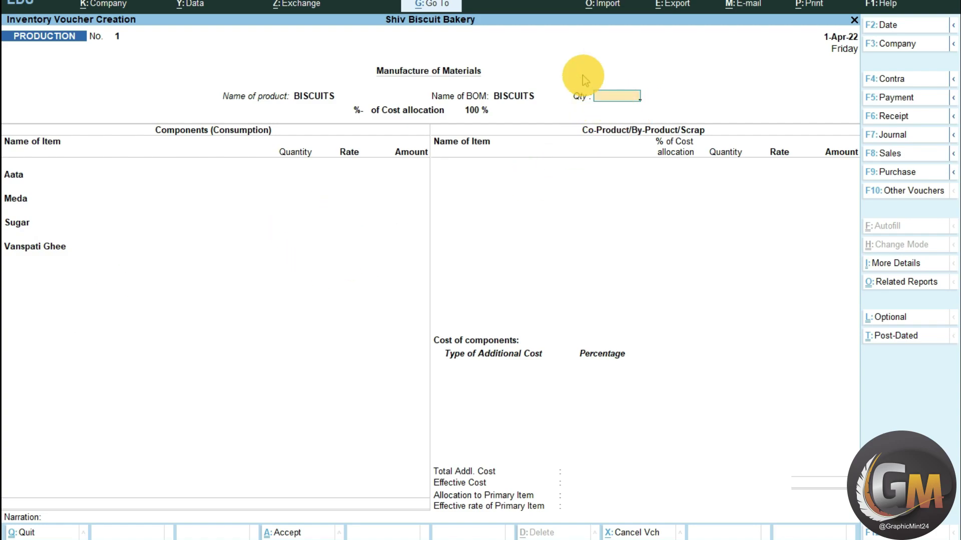
{"action": "type", "text": "600"}
{"action": "key", "text": "Return"}
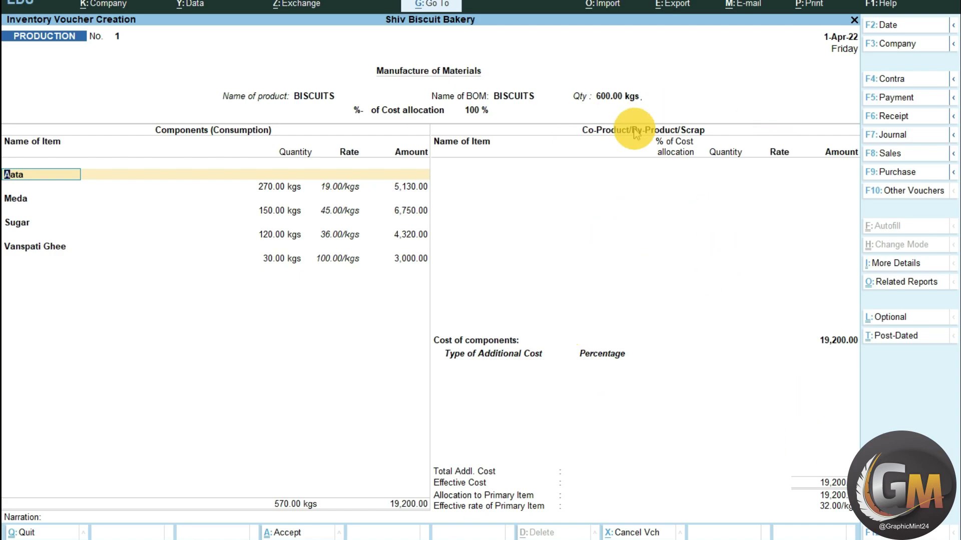
- Keep the consumed components and create a by-product stock item named SCRAP under Primary, in kgs and without a BOM
{"action": "left_click", "coordinate": [415, 259]}
{"action": "key", "text": "Return"}
{"action": "key", "text": "Return"}
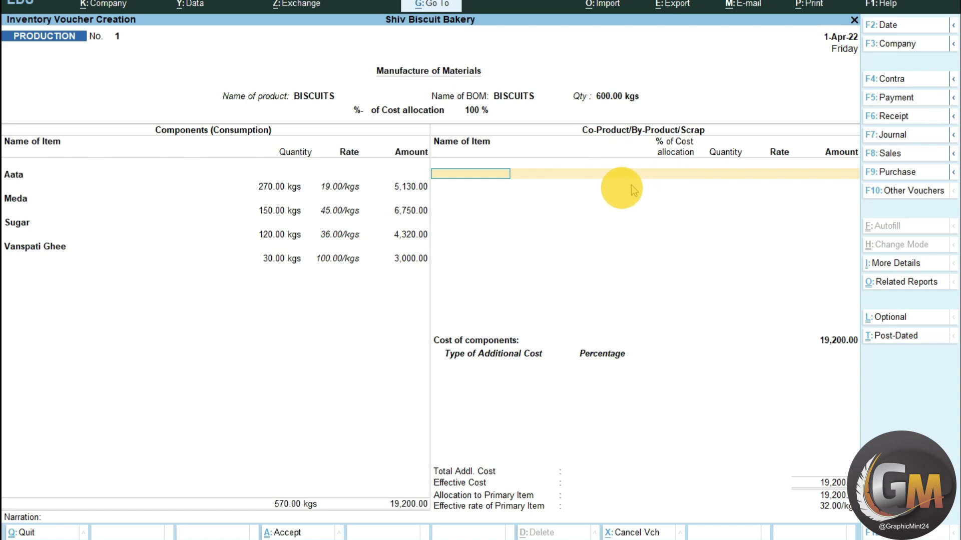
{"action": "key", "text": "alt+c"}
{"action": "type", "text": "SCRAP"}
{"action": "key", "text": "Return"}
{"action": "key", "text": "Return"}
{"action": "key", "text": "Return"}
{"action": "type", "text": "K"}
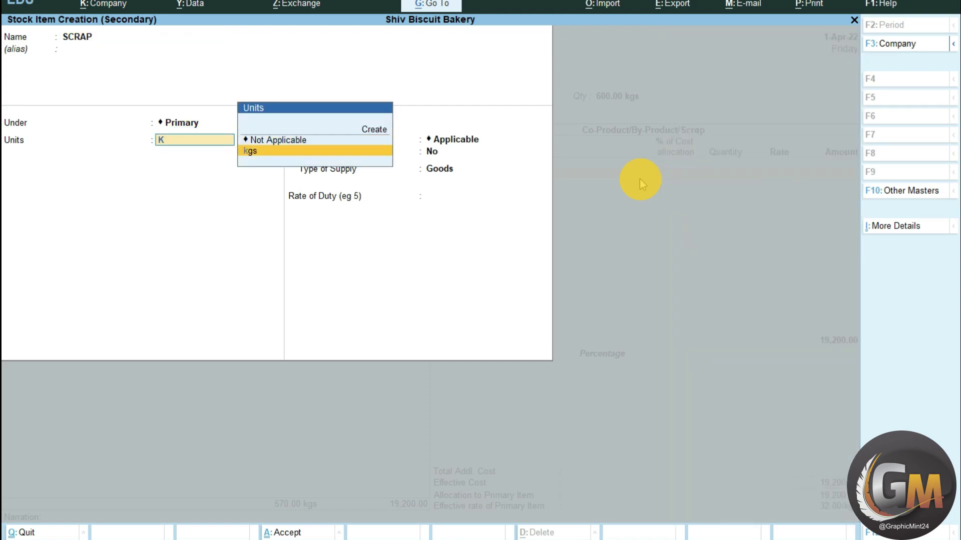
{"action": "key", "text": "Return"}
{"action": "key", "text": "Return"}
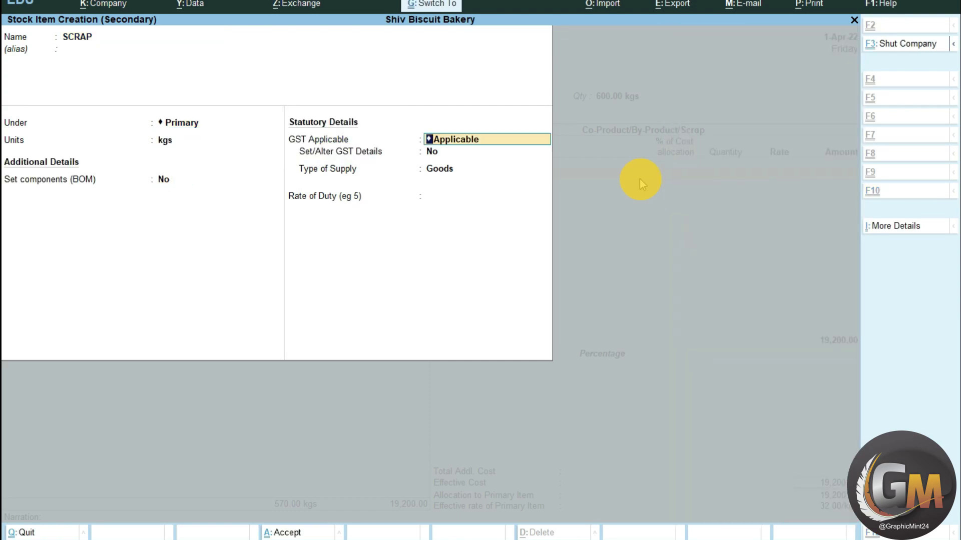
{"action": "key", "text": "ctrl+a"}
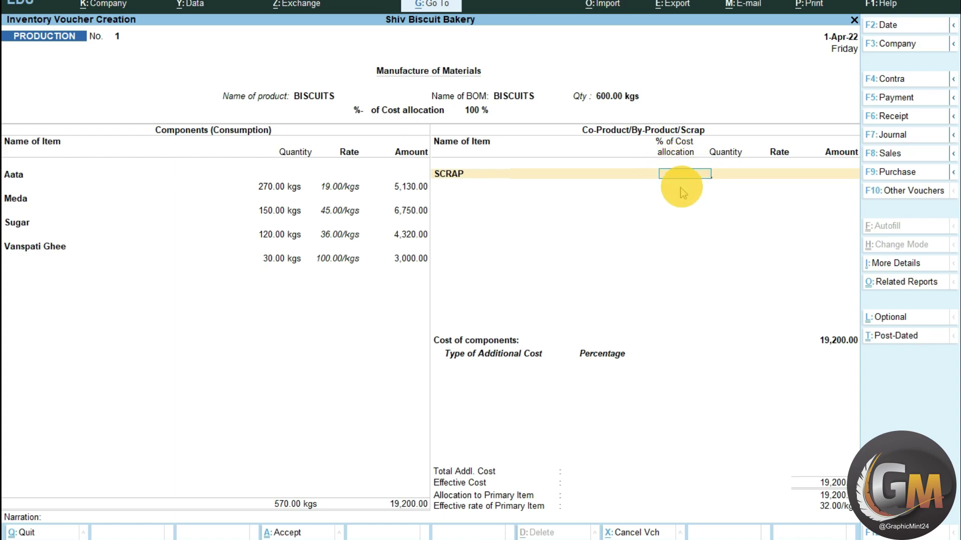
- Allocate 1% of the production cost to SCRAP and set its quantity to 1 kg
{"action": "key", "text": "Return"}
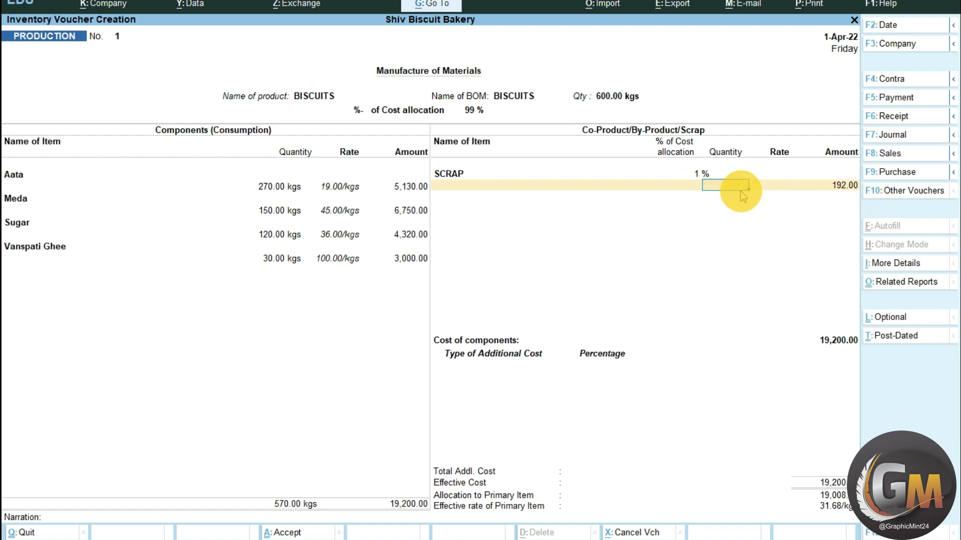
{"action": "type", "text": "1"}
{"action": "key", "text": "Return"}
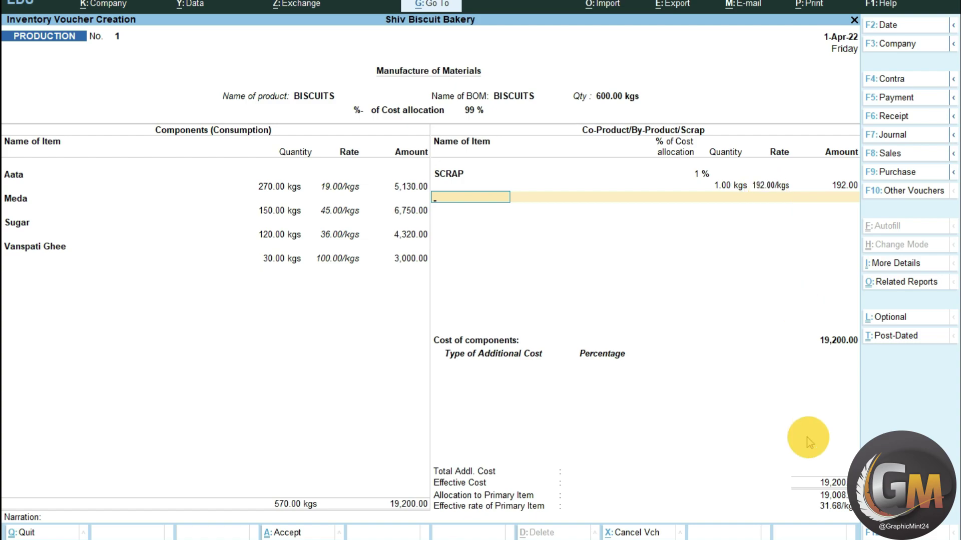
- Create a LABOUR CHARGES ledger under Direct Expenses and add it as an additional production cost of 1,000
{"action": "left_click", "coordinate": [516, 372]}
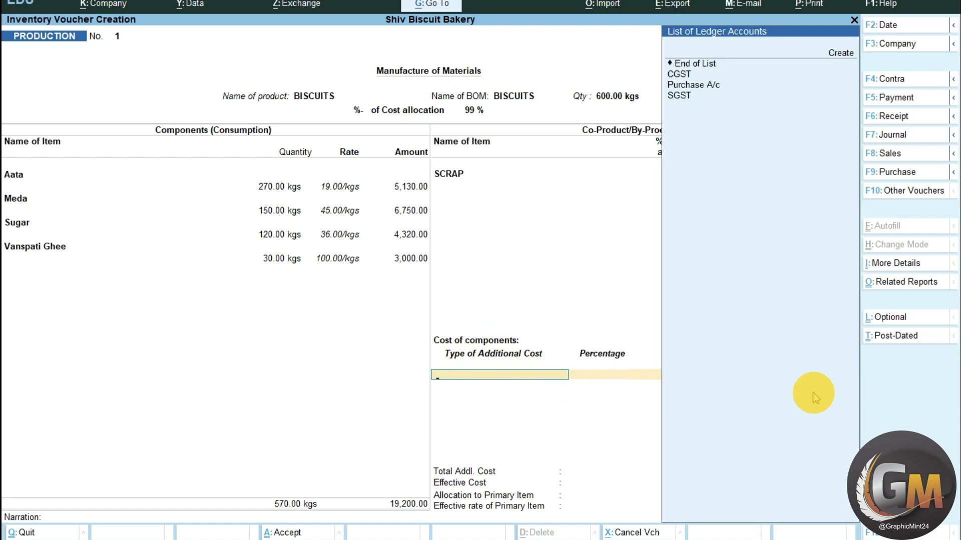
{"action": "key", "text": "alt+c"}
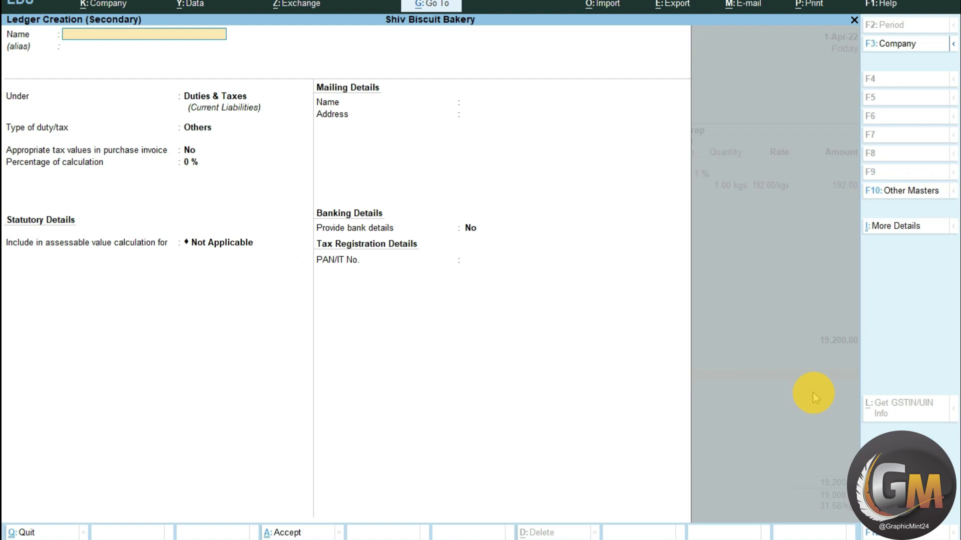
{"action": "type", "text": "LABOUR CHARGES"}
{"action": "key", "text": "Return"}
{"action": "type", "text": "Direct"}
{"action": "key", "text": "Return"}
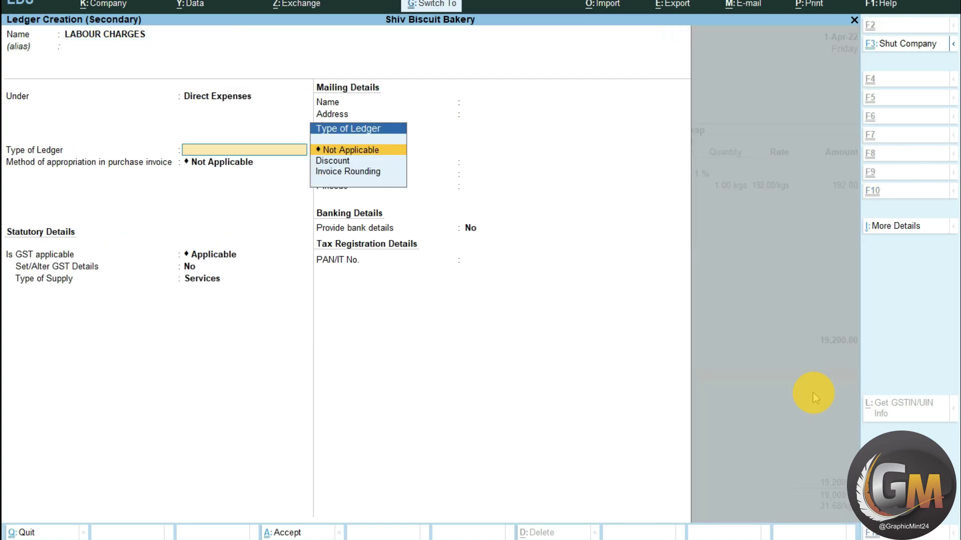
{"action": "key", "text": "ctrl+a"}
{"action": "key", "text": "Return"}
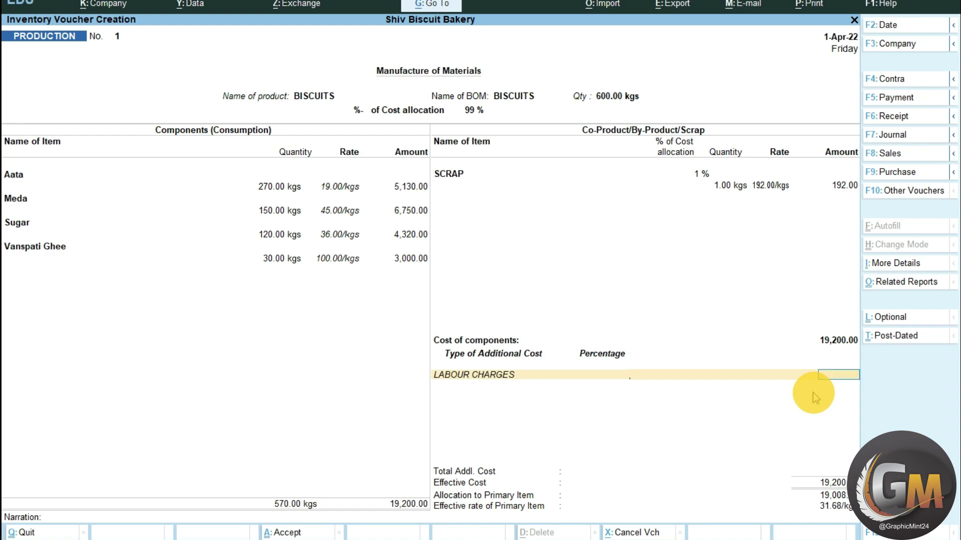
{"action": "type", "text": "000"}
{"action": "key", "text": "Return"}
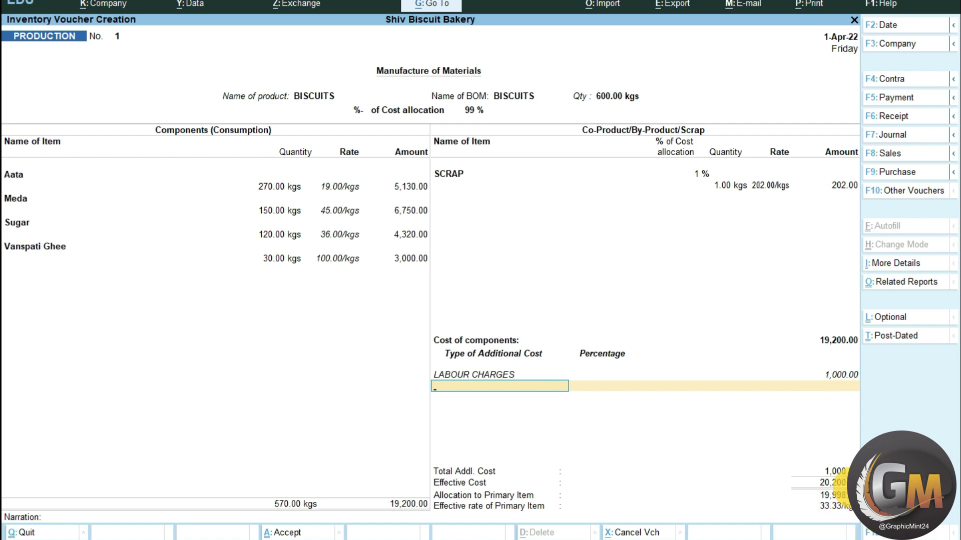
- Create an ELECT. ledger under Direct Expenses and add it as an additional production cost of 100
{"action": "key", "text": "alt+c"}
{"action": "type", "text": "EL"}
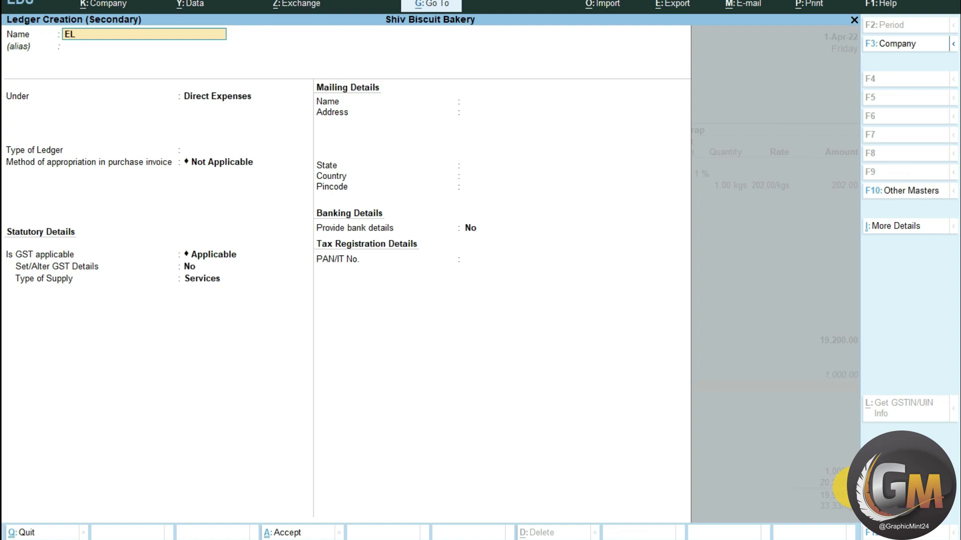
{"action": "type", "text": "ECT."}
{"action": "key", "text": "Return"}
{"action": "key", "text": "Return"}
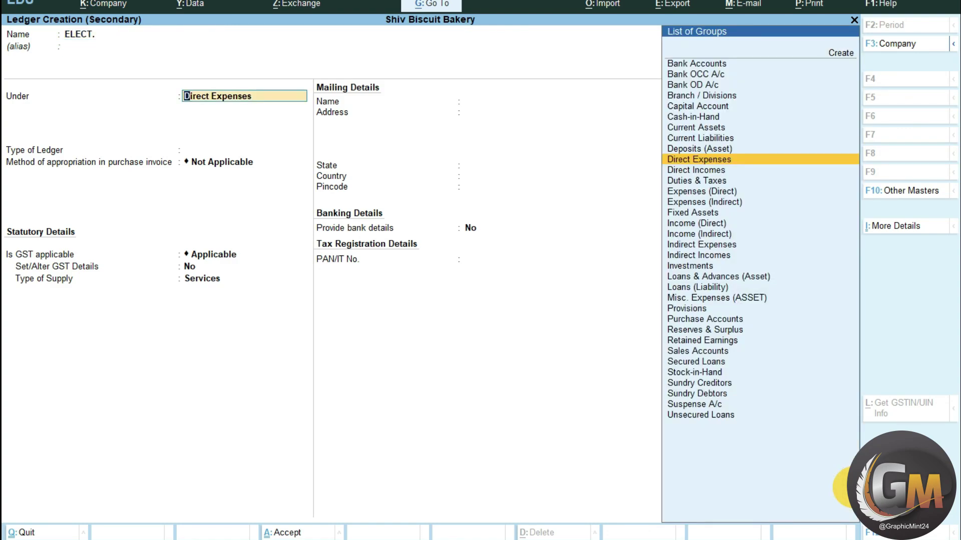
{"action": "key", "text": "ctrl+a"}
{"action": "key", "text": "Return"}
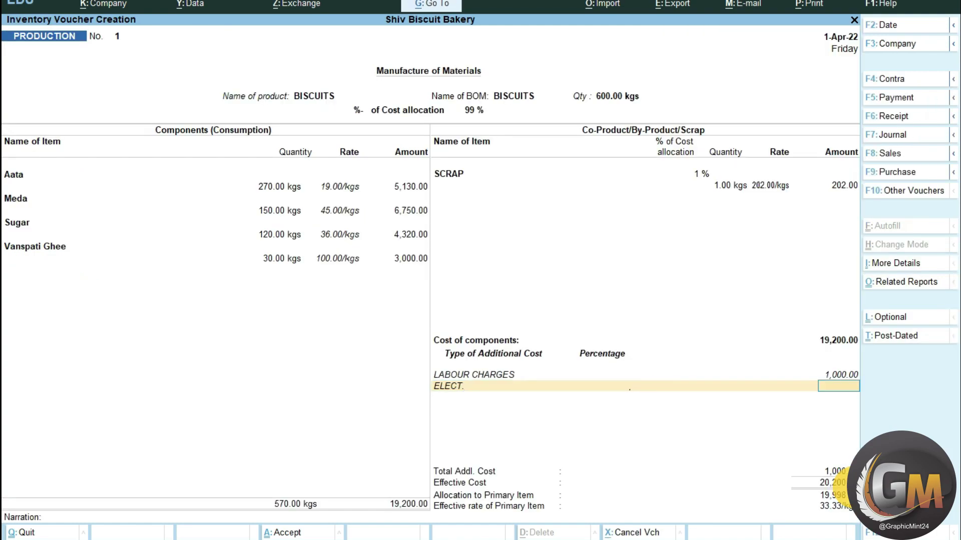
{"action": "type", "text": "100"}
{"action": "key", "text": "Return"}
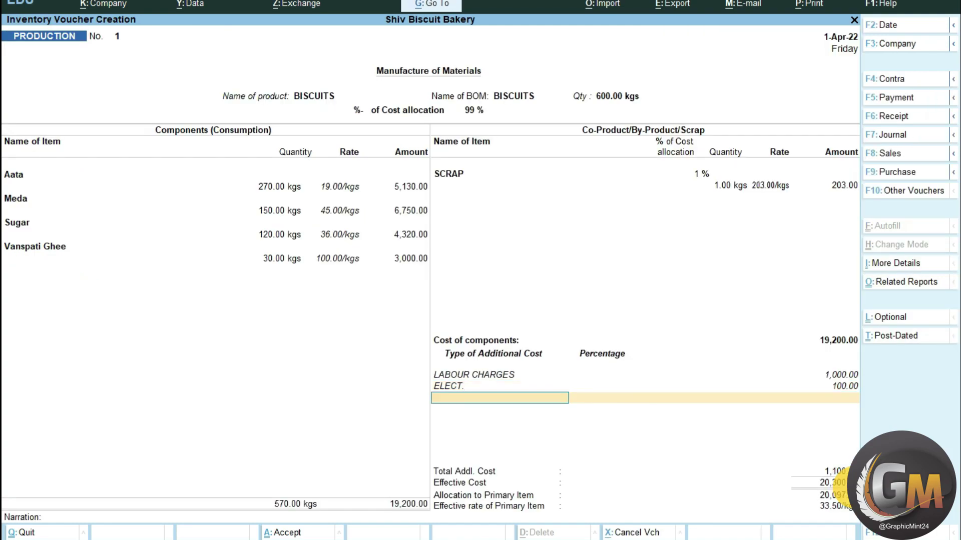
- Create a PACKING MATERIAL ledger under Direct Expenses and add it as an additional production cost of 500
{"action": "key", "text": "alt+c"}
{"action": "type", "text": "PACKING MATERIAL"}
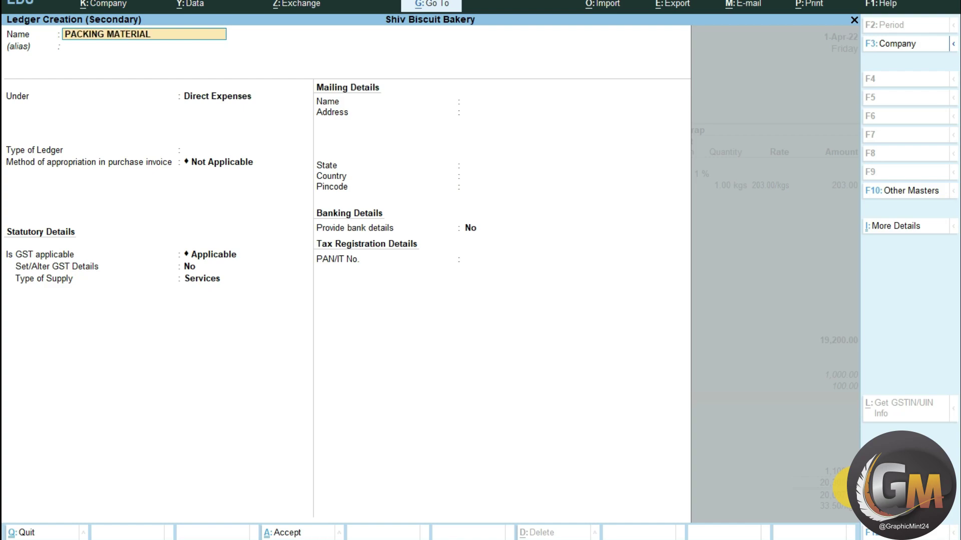
{"action": "key", "text": "Return"}
{"action": "key", "text": "ctrl+a"}
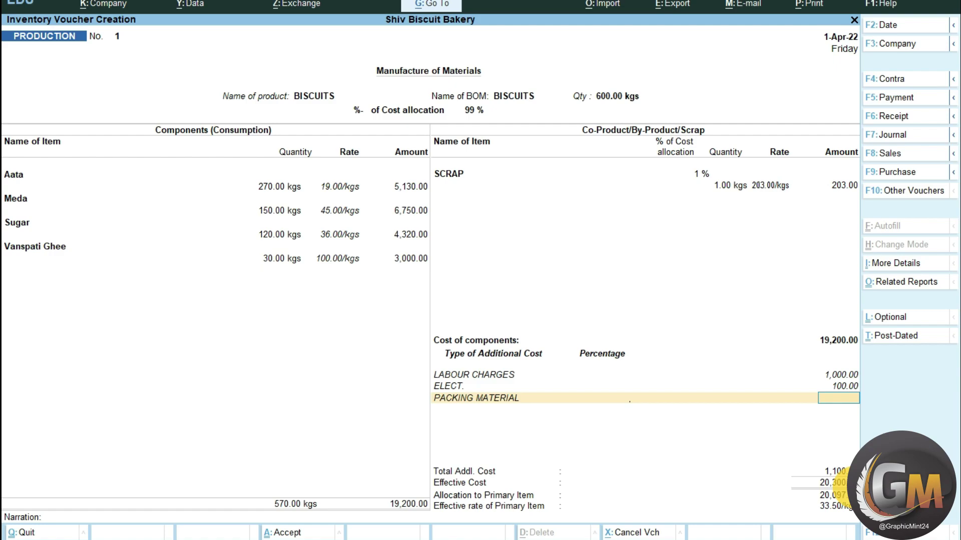
{"action": "type", "text": "500"}
{"action": "key", "text": "Return"}
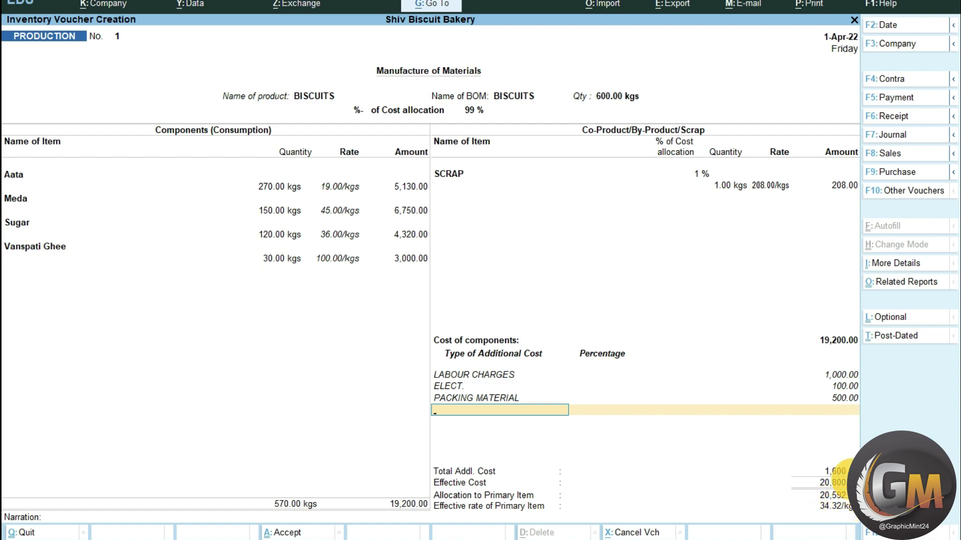
- Save the PRODUCTION voucher, preview its printout zoomed in and leave printing
{"action": "key", "text": "Return"}
{"action": "key", "text": "Return"}
{"action": "key", "text": "Return"}
{"action": "key", "text": "i"}
{"action": "key", "text": "z"}
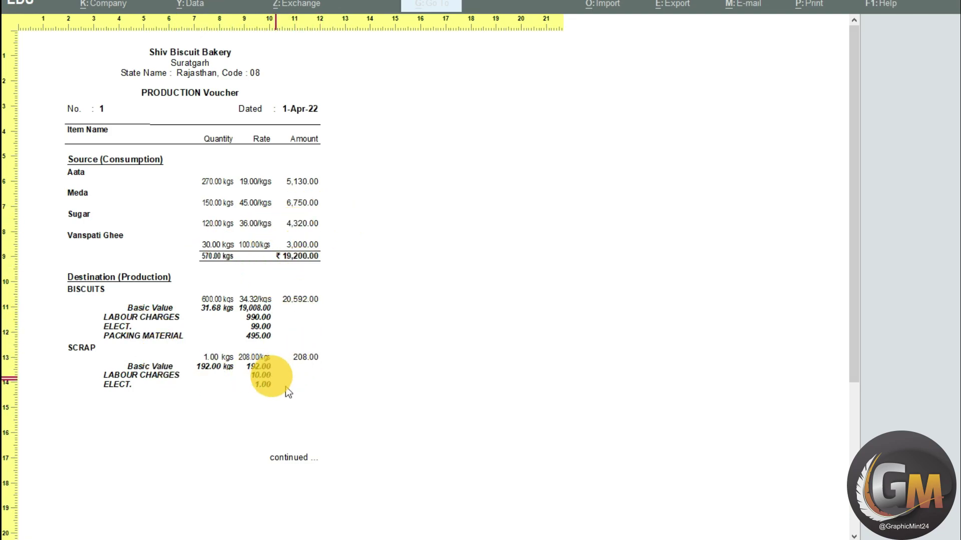
{"action": "key", "text": "z"}
{"action": "key", "text": "Escape"}
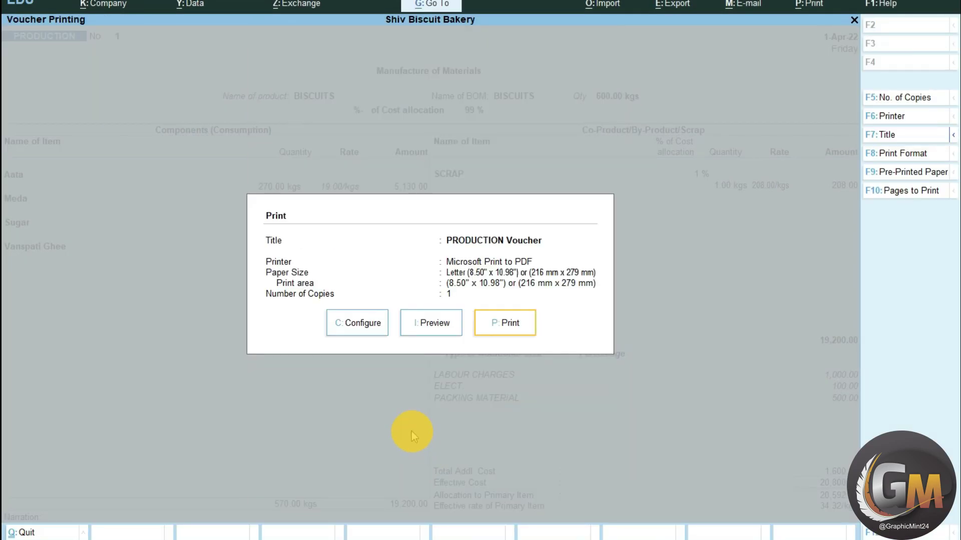
{"action": "key", "text": "Escape"}
- Leave voucher entry and open the Stock Summary to examine the closing balances of Aata and BISCUITS
{"action": "key", "text": "Escape"}
{"action": "key", "text": "y"}
{"action": "key", "text": "Down"}
{"action": "key", "text": "Down"}
{"action": "key", "text": "Down"}
{"action": "key", "text": "Down"}
{"action": "key", "text": "Down"}
{"action": "key", "text": "Return"}
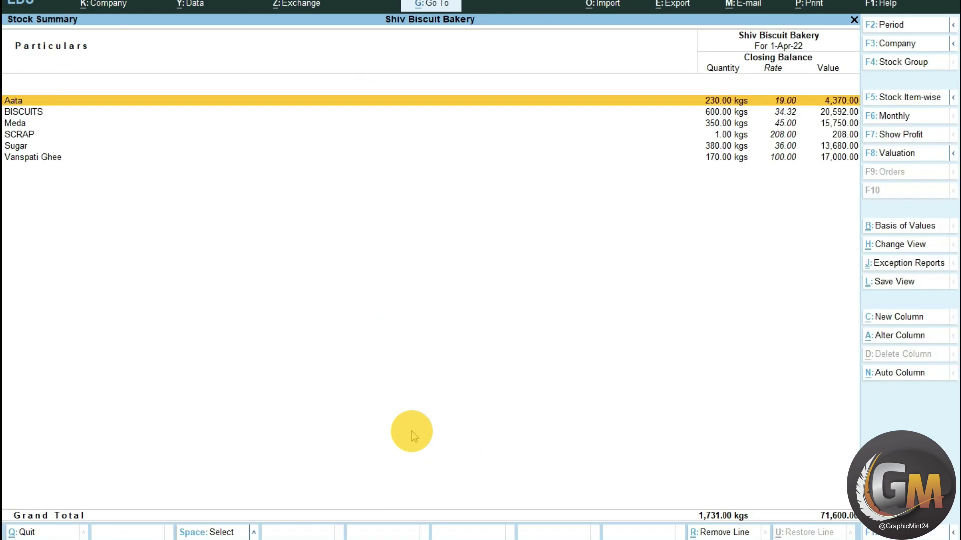
{"action": "left_click", "coordinate": [85, 102]}
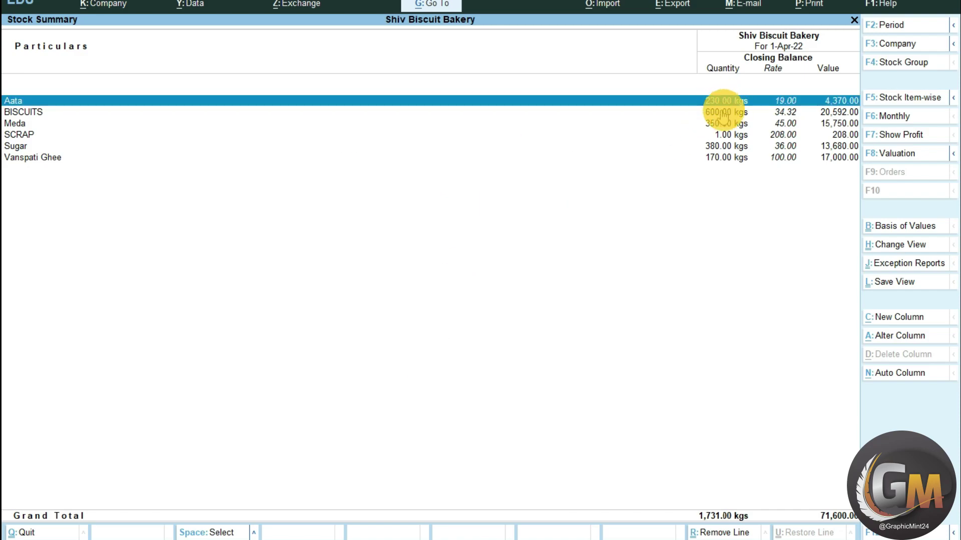
{"action": "left_click", "coordinate": [741, 113]}
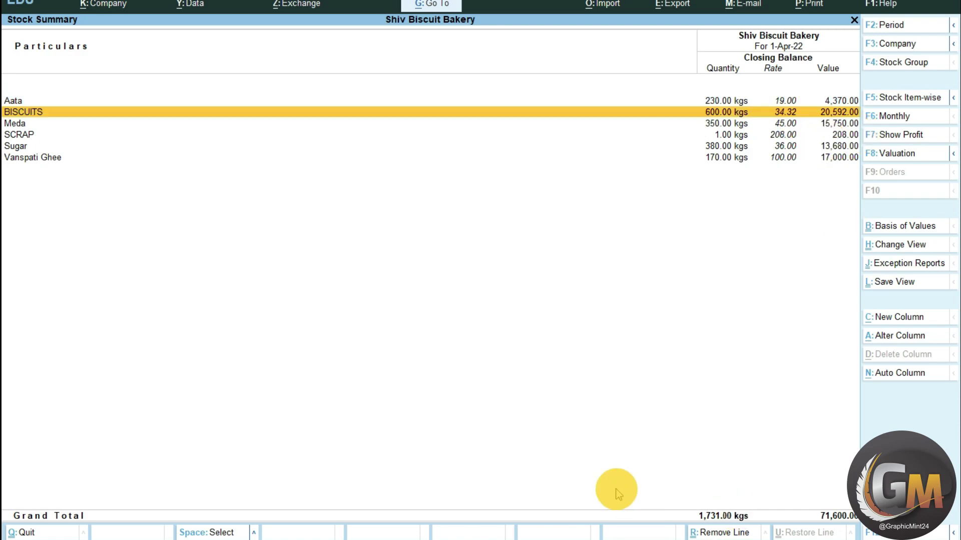
- Return to voucher entry and start a Sales voucher dated 1-Apr-22 with Cash as the party account
{"action": "key", "text": "Escape"}
{"action": "key", "text": "Escape"}
{"action": "key", "text": "Escape"}
{"action": "key", "text": "Down"}
{"action": "key", "text": "Down"}
{"action": "key", "text": "Down"}
{"action": "key", "text": "Return"}
{"action": "key", "text": "F8"}
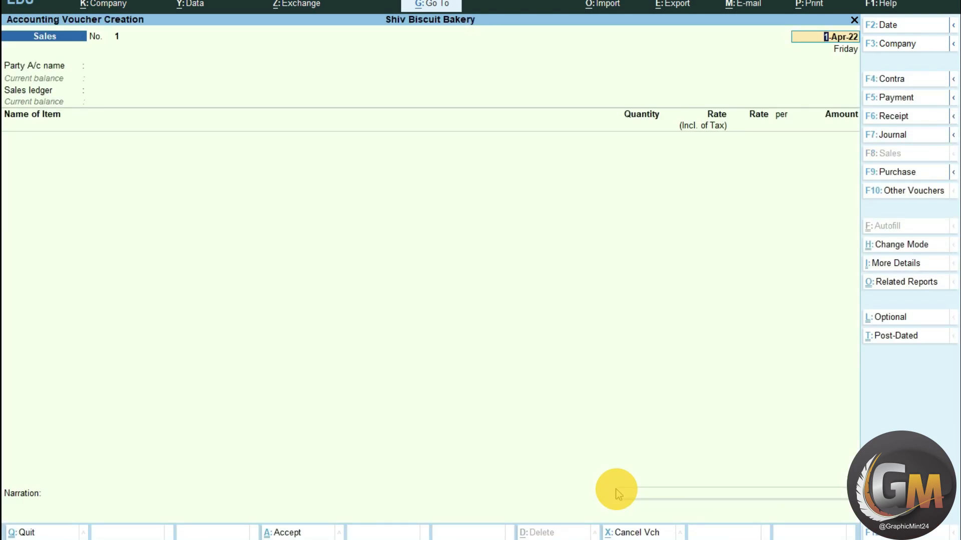
{"action": "key", "text": "Return"}
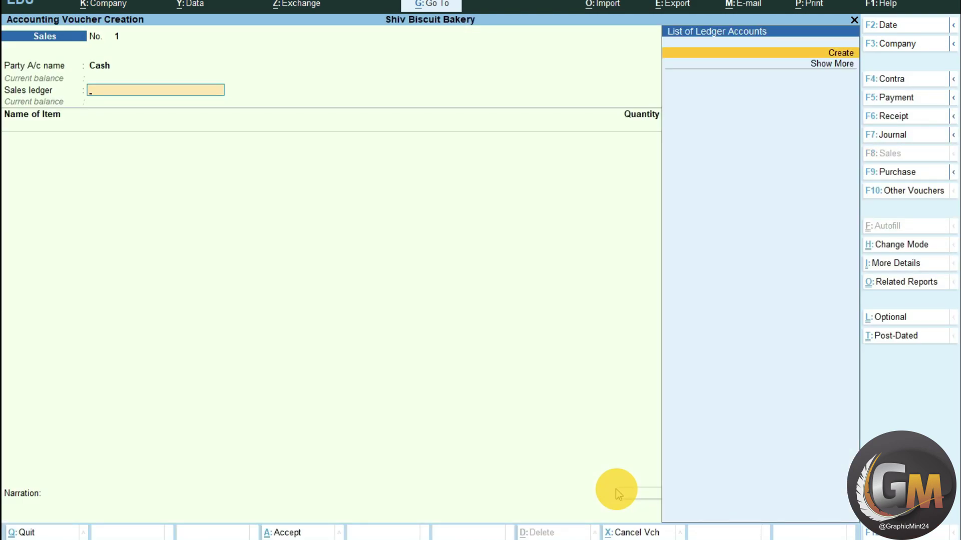
- Create a ledger named SALES under Sales Accounts and use it as the voucher's sales ledger
{"action": "key", "text": "Return"}
{"action": "type", "text": "SAKE"}
{"action": "key", "text": "BackSpace"}
{"action": "key", "text": "BackSpace"}
{"action": "type", "text": "LES"}
{"action": "key", "text": "Return"}
{"action": "type", "text": "A"}
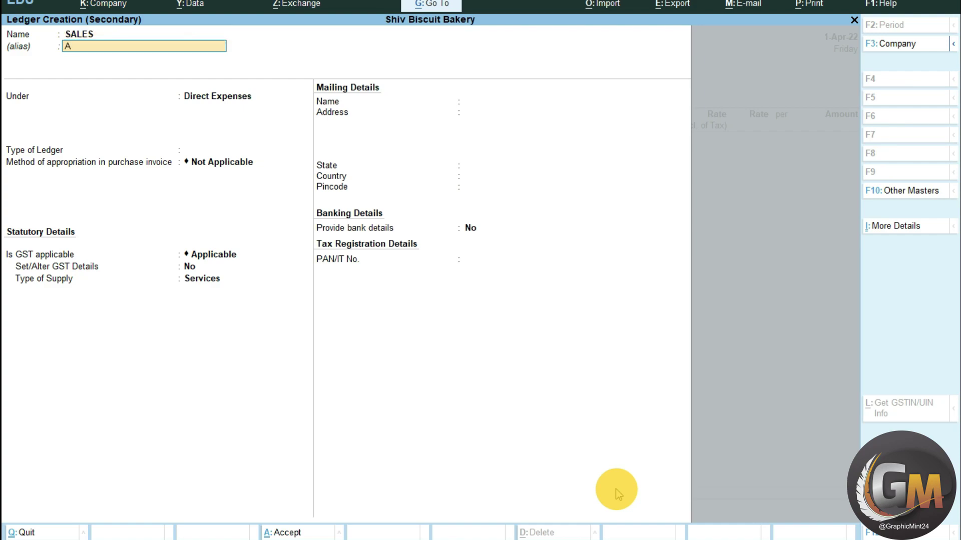
{"action": "key", "text": "BackSpace"}
{"action": "key", "text": "Return"}
{"action": "type", "text": "sal"}
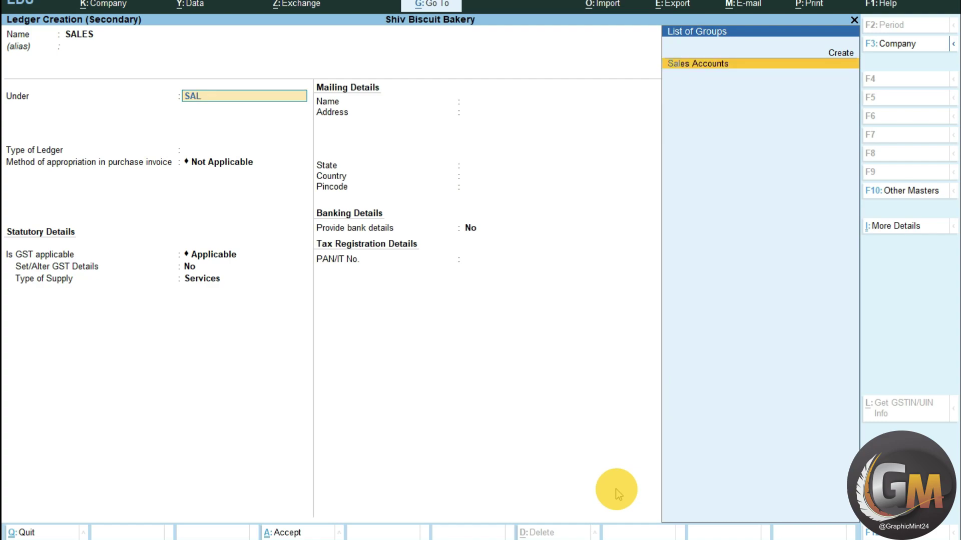
{"action": "key", "text": "Return"}
{"action": "key", "text": "Return"}
{"action": "key", "text": "ctrl+a"}
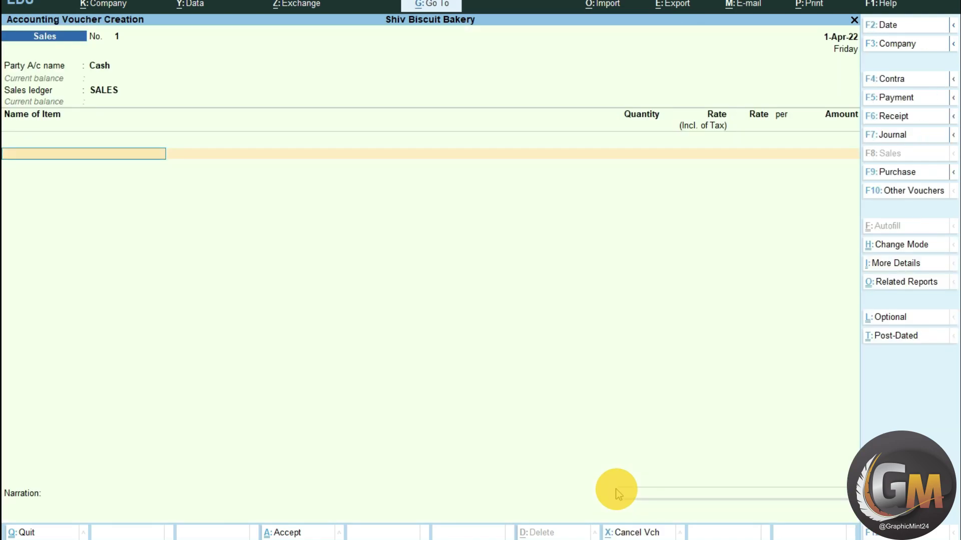
- Add BISCUITS to the sale with a quantity of 200 kgs and a tax-inclusive rate of 55 per kg
{"action": "type", "text": "b"}
{"action": "key", "text": "Return"}
{"action": "type", "text": "200"}
{"action": "key", "text": "Return"}
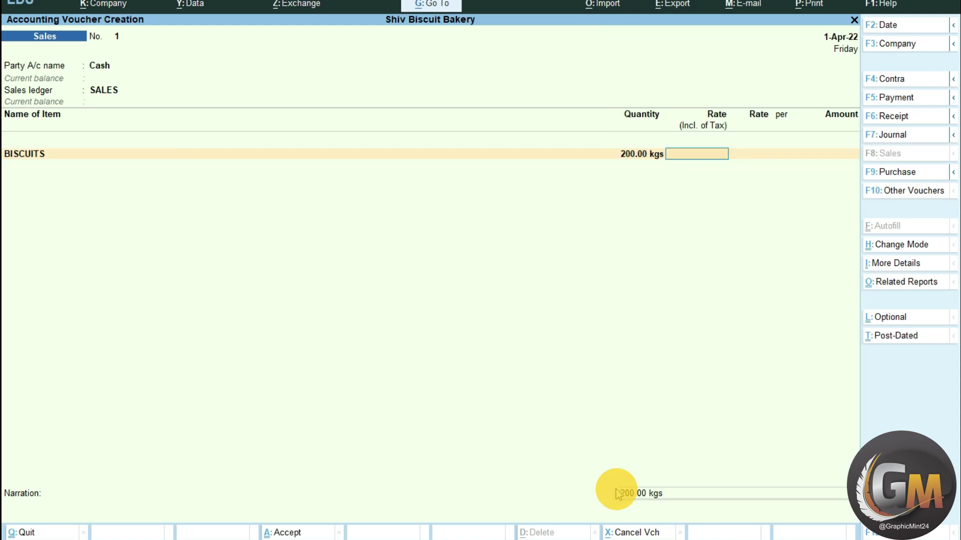
{"action": "key", "text": "Return"}
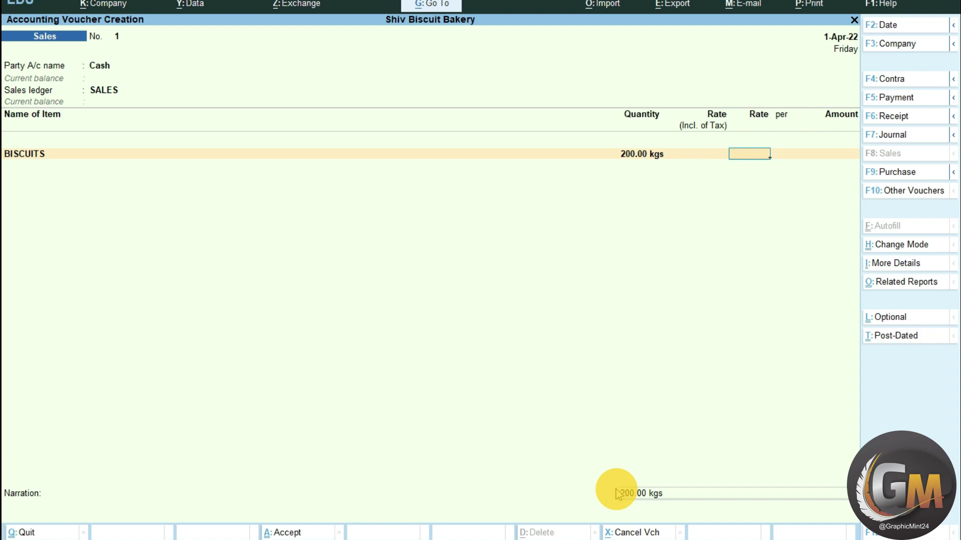
{"action": "key", "text": "BackSpace"}
{"action": "type", "text": "55"}
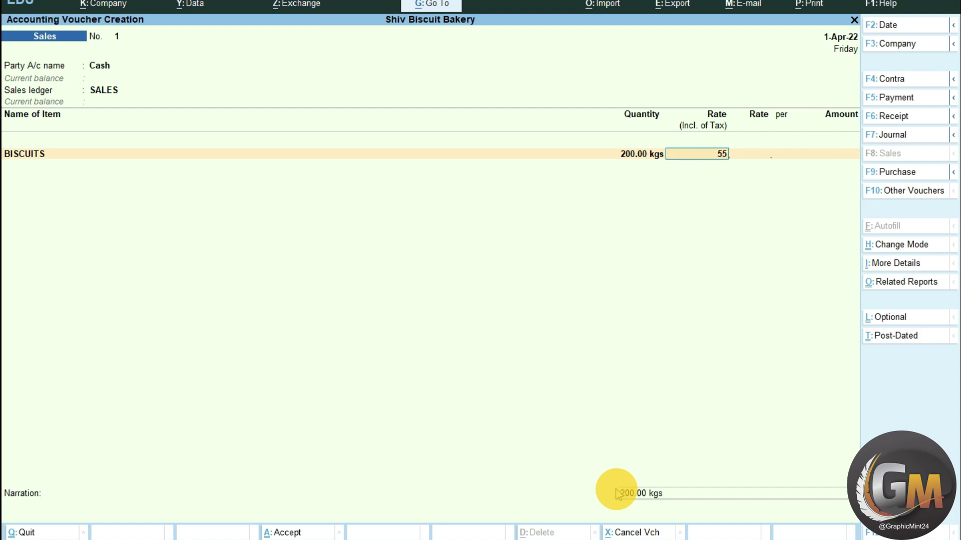
{"action": "key", "text": "Return"}
{"action": "key", "text": "Return"}
{"action": "key", "text": "Return"}
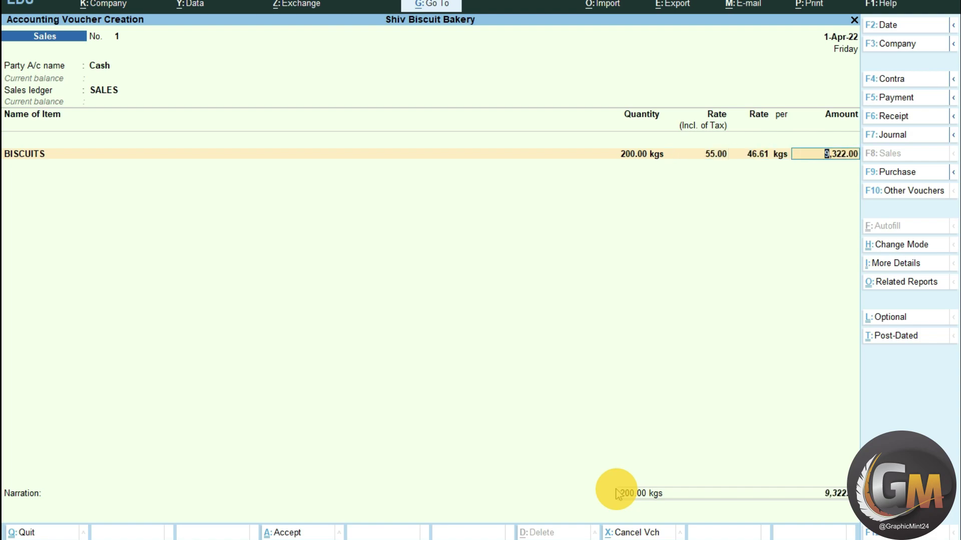
{"action": "key", "text": "Return"}
- End the item list and add the SGST and CGST ledgers to the sales voucher
{"action": "key", "text": "Return"}
{"action": "type", "text": "S"}
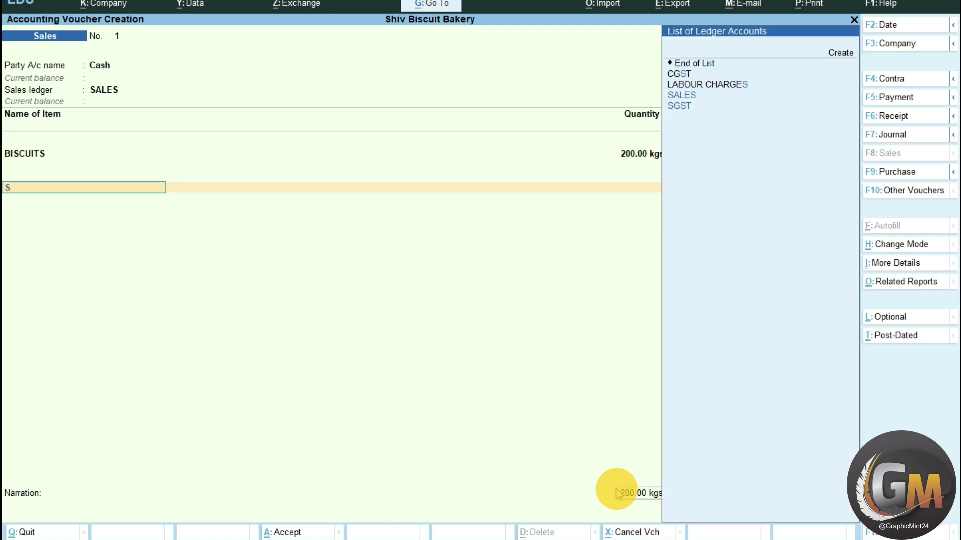
{"action": "type", "text": "GS"}
{"action": "key", "text": "Return"}
{"action": "type", "text": "CGS"}
{"action": "key", "text": "Return"}
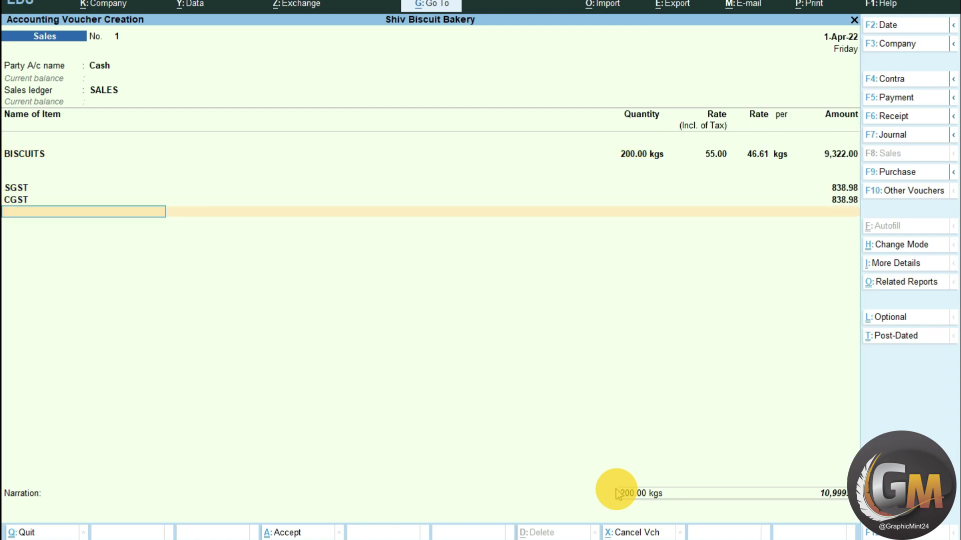
- Create a ROUND OFF ledger under Indirect Expenses with the Invoice Rounding type and add it to the sales voucher
{"action": "key", "text": "alt+c"}
{"action": "type", "text": "ROUND OFF"}
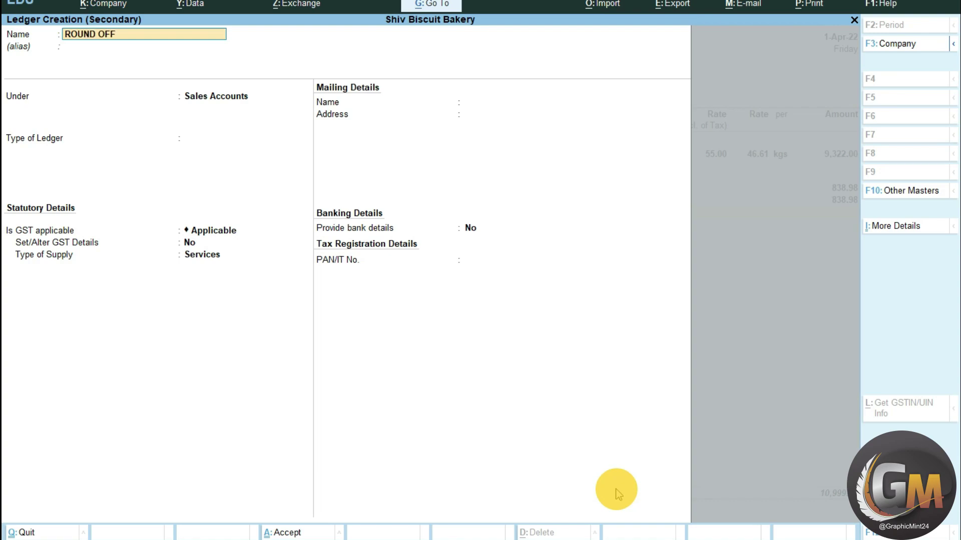
{"action": "key", "text": "Return"}
{"action": "type", "text": "I"}
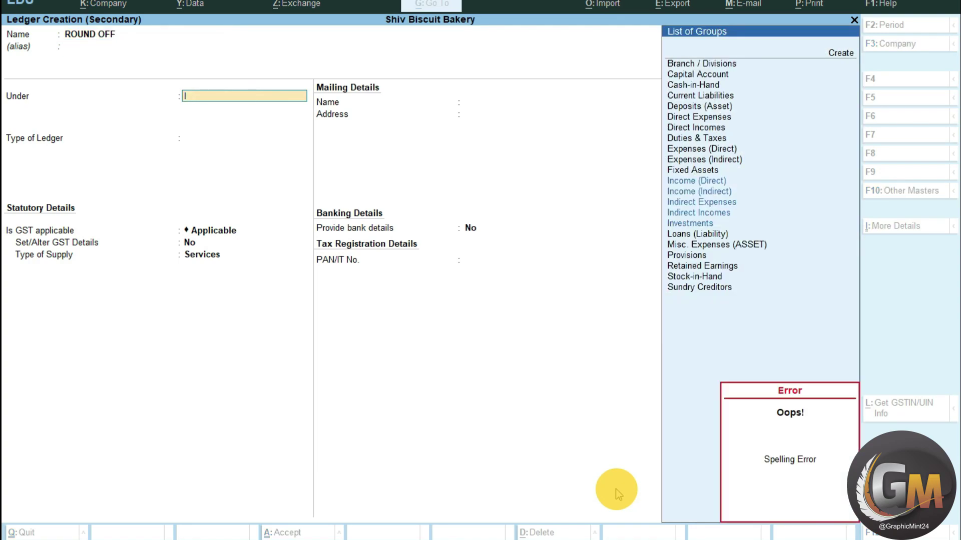
{"action": "type", "text": "NDI"}
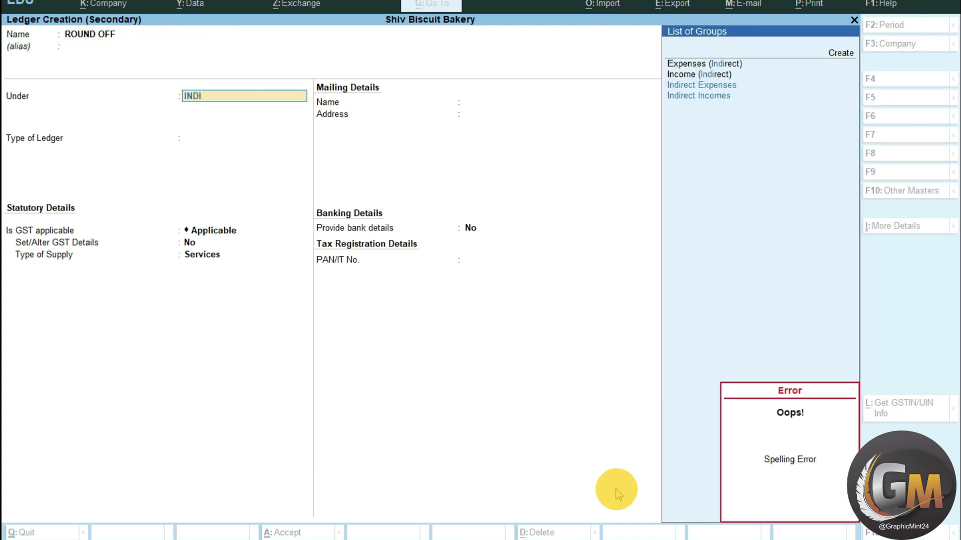
{"action": "key", "text": "Return"}
{"action": "key", "text": "Down"}
{"action": "key", "text": "Down"}
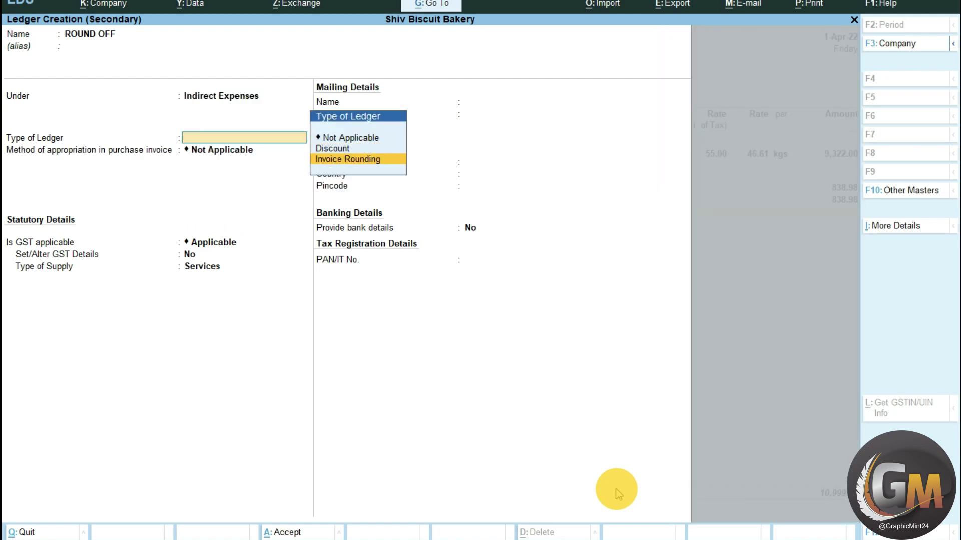
{"action": "key", "text": "Return"}
{"action": "key", "text": "Return"}
{"action": "key", "text": "Return"}
{"action": "key", "text": "ctrl+a"}
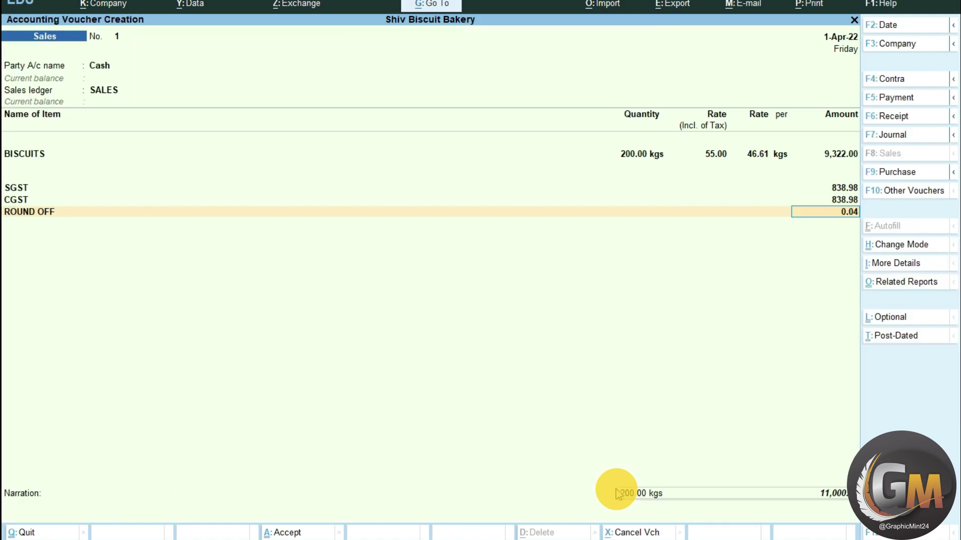
- Finish the cash sales voucher for the 200 kgs of BISCUITS without a narration and save it
{"action": "key", "text": "Return"}
{"action": "key", "text": "Return"}
{"action": "key", "text": "Return"}
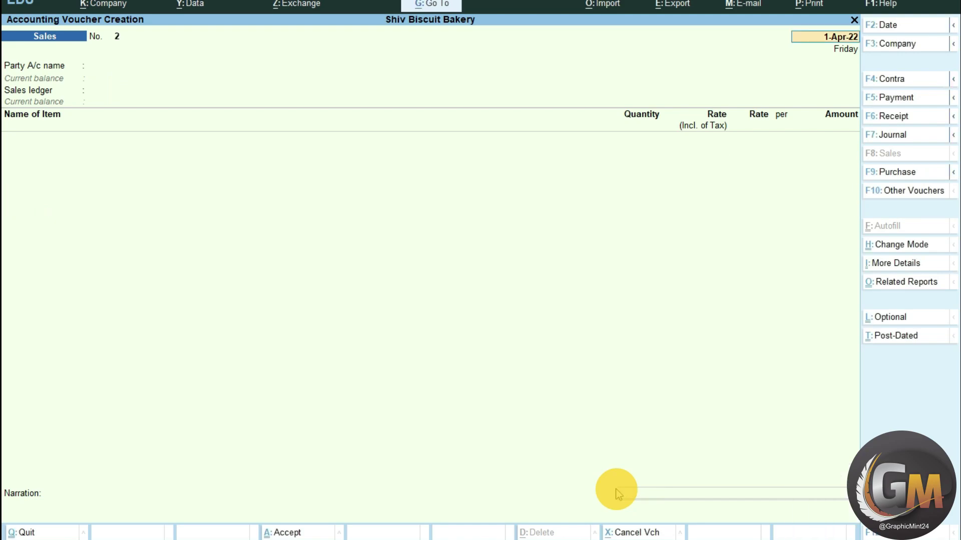
- Reopen the saved sales voucher, preview its tax invoice through to the declaration, and return to voucher entry
{"action": "key", "text": "Page_Up"}
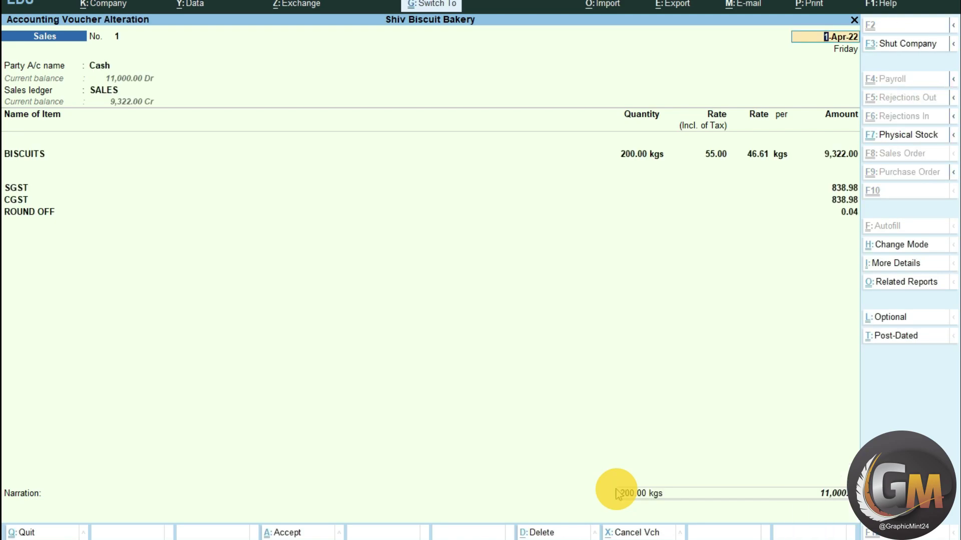
{"action": "key", "text": "alt+p"}
{"action": "key", "text": "Left"}
{"action": "key", "text": "Return"}
{"action": "key", "text": "Return"}
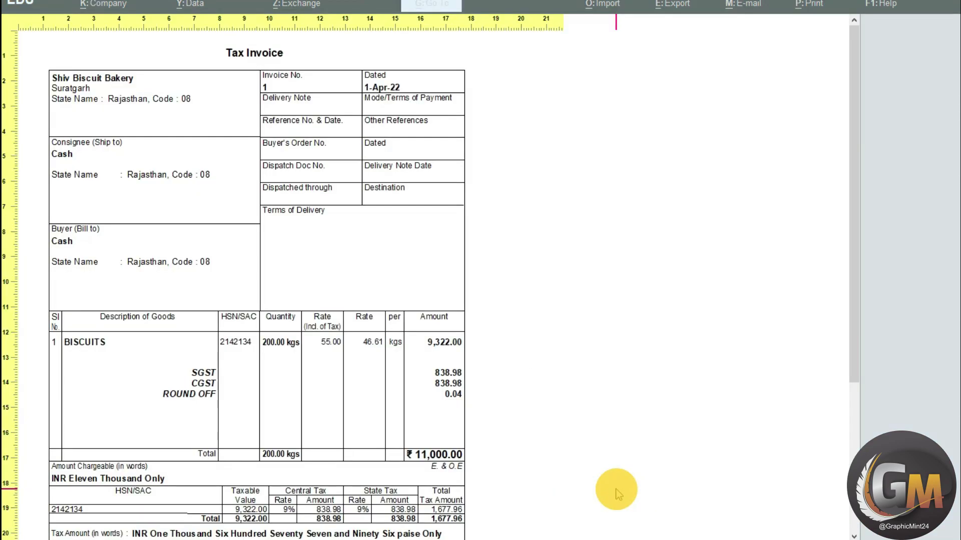
{"action": "scroll", "coordinate": [616, 495], "scroll_direction": "down", "scroll_amount": 5}
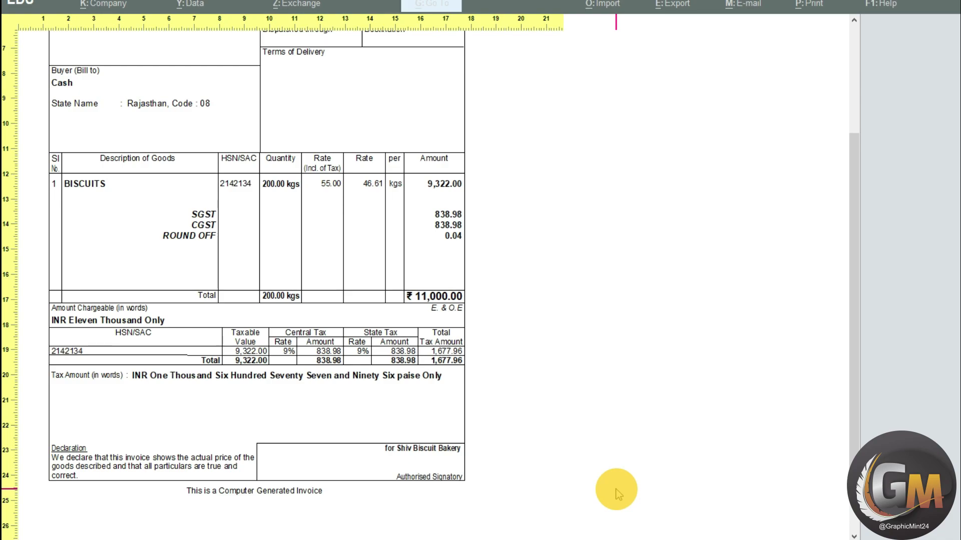
{"action": "key", "text": "Return"}
{"action": "key", "text": "Escape"}
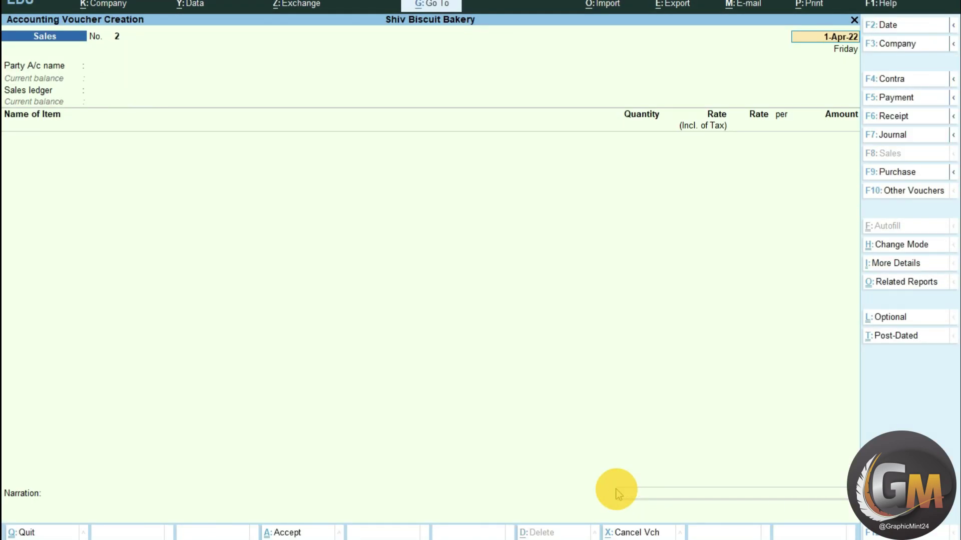
- Leave voucher entry and check the closing balance of BISCUITS in the Stock Summary
{"action": "key", "text": "Escape"}
{"action": "key", "text": "Return"}
{"action": "key", "text": "Down"}
{"action": "key", "text": "Down"}
{"action": "key", "text": "Down"}
{"action": "key", "text": "Down"}
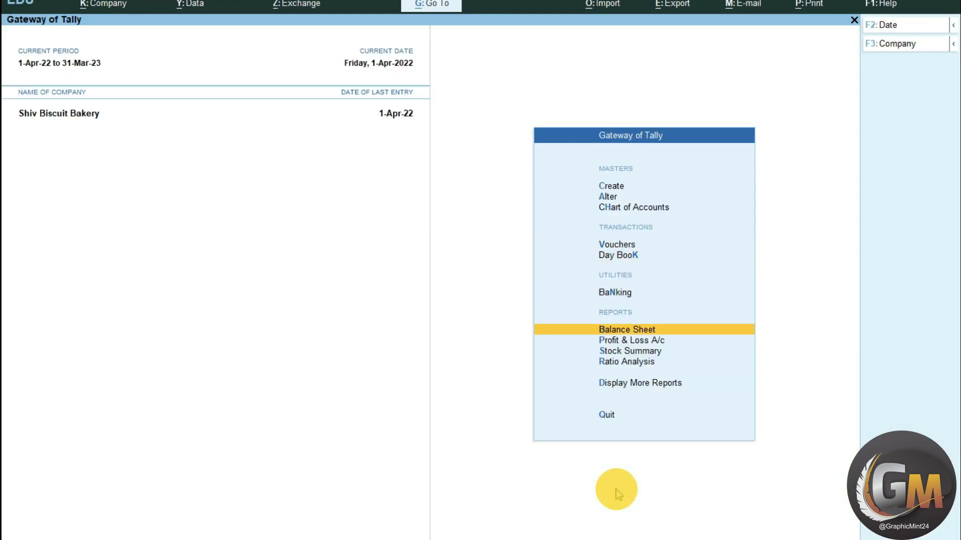
{"action": "key", "text": "Return"}
{"action": "key", "text": "Down"}
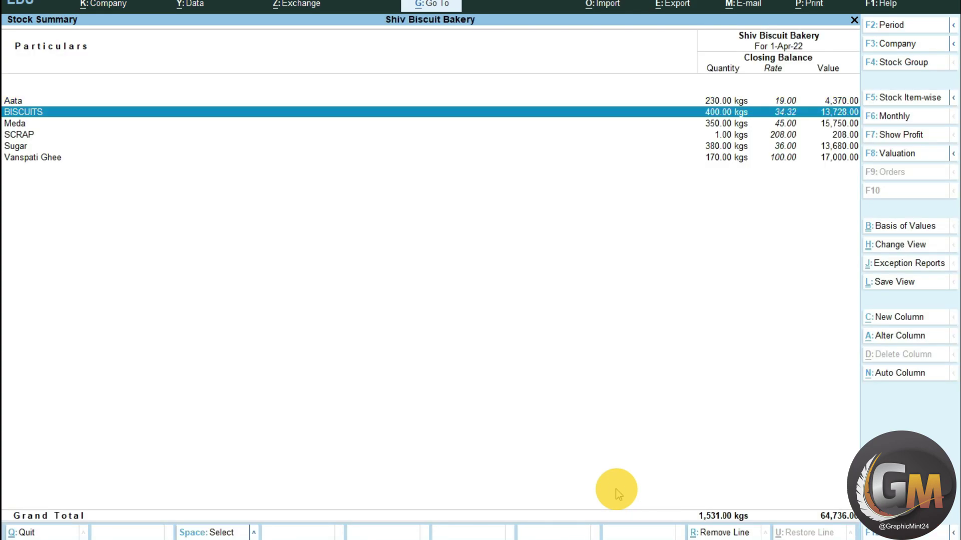
{"action": "key", "text": "Escape"}
- Open the Profit & Loss A/c and expand it to the detailed view
{"action": "key", "text": "Up"}
{"action": "key", "text": "Return"}
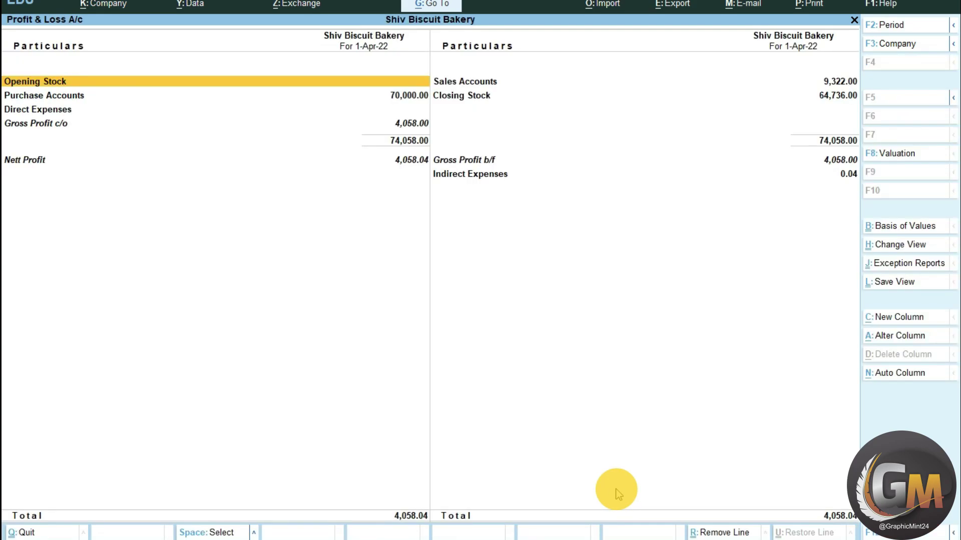
{"action": "key", "text": "alt+F5"}
- Go through the detailed Profit & Loss entries, examine the Nett Profit and Gross Profit lines, and close the report
{"action": "key", "text": "Down"}
{"action": "key", "text": "Down"}
{"action": "key", "text": "Down"}
{"action": "key", "text": "Down"}
{"action": "key", "text": "Down"}
{"action": "key", "text": "Down"}
{"action": "key", "text": "Down"}
{"action": "key", "text": "Down"}
{"action": "key", "text": "Down"}
{"action": "key", "text": "Down"}
{"action": "key", "text": "Down"}
{"action": "key", "text": "Down"}
{"action": "key", "text": "Down"}
{"action": "key", "text": "Down"}
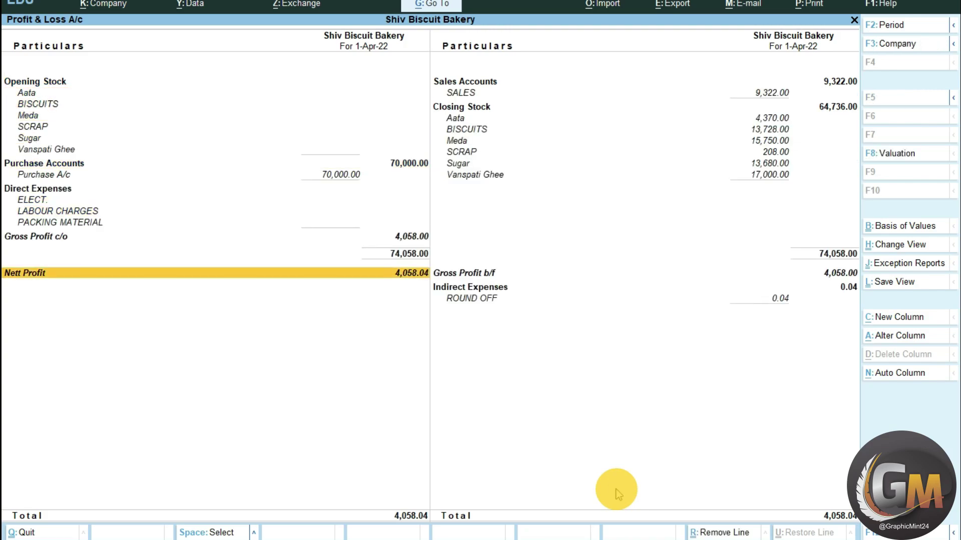
{"action": "key", "text": "Up"}
{"action": "key", "text": "Up"}
{"action": "key", "text": "Down"}
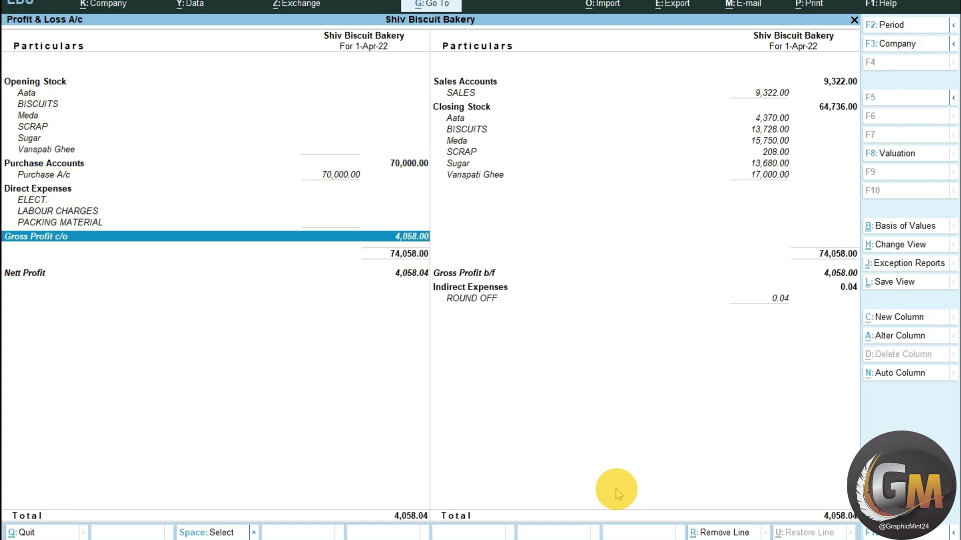
{"action": "key", "text": "Escape"}
- Open the Balance Sheet in detailed view and examine Cash-in-Hand under Current Assets
{"action": "key", "text": "Up"}
{"action": "key", "text": "Return"}
{"action": "key", "text": "alt+F5"}
{"action": "key", "text": "Right"}
{"action": "key", "text": "Down"}
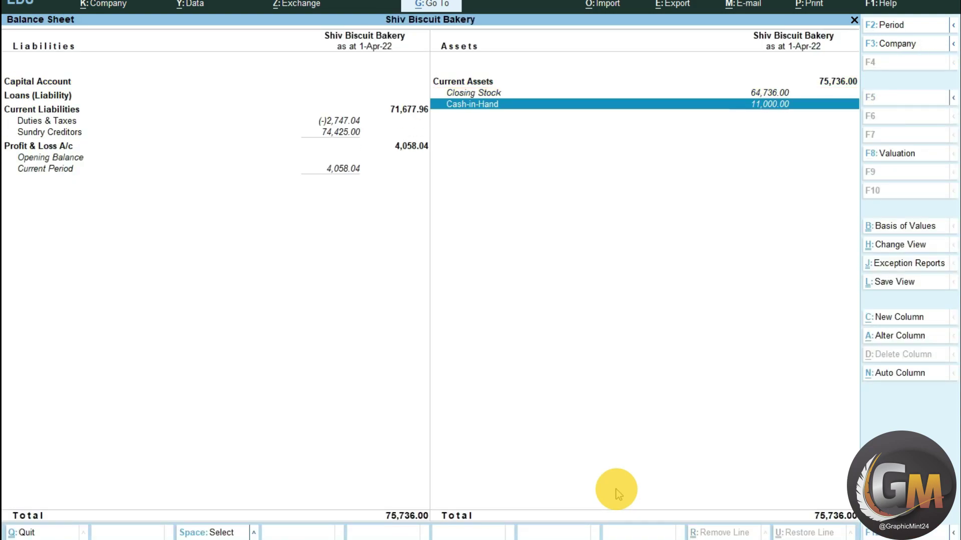